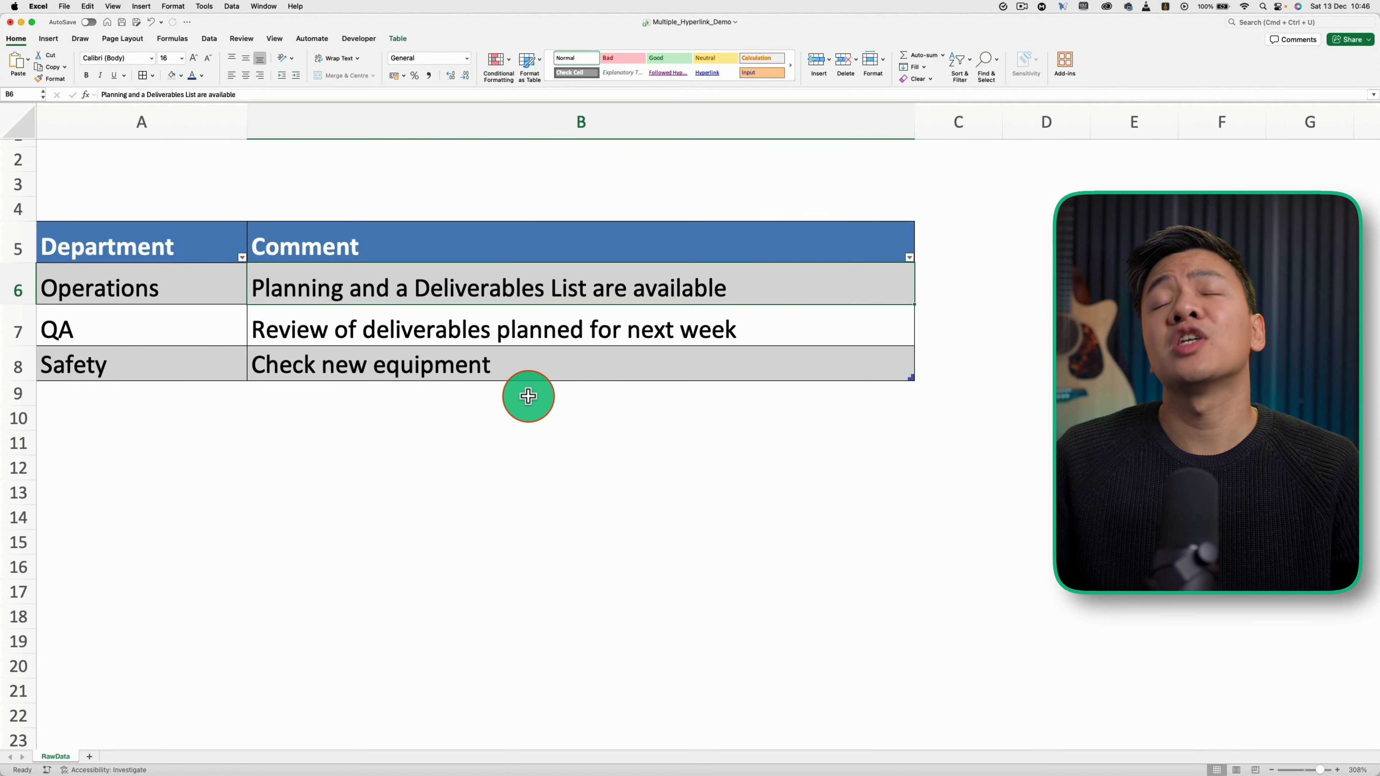
Underline the word Planning in cell B6 and set its font colour to theme blue.
double_click(332, 283)
drag(342, 284, 242, 279)
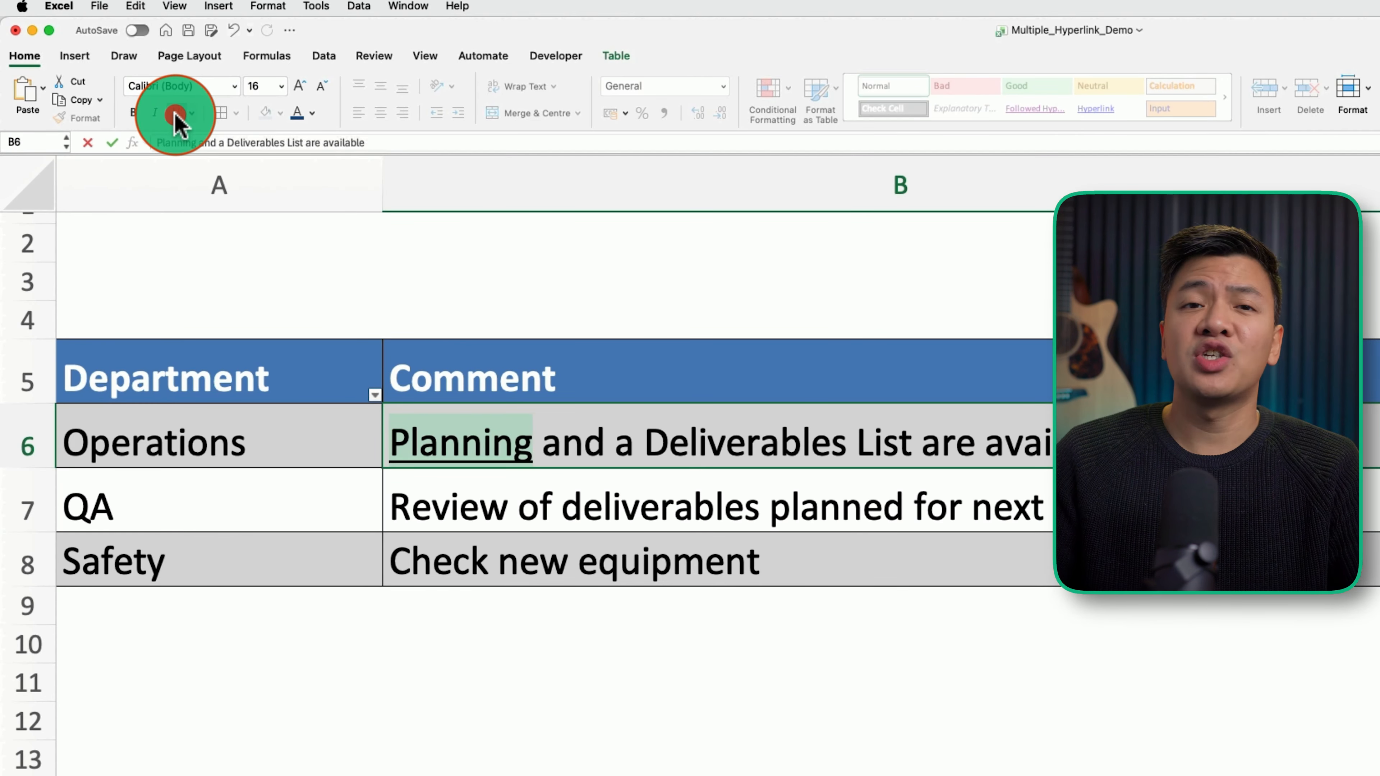
click(314, 113)
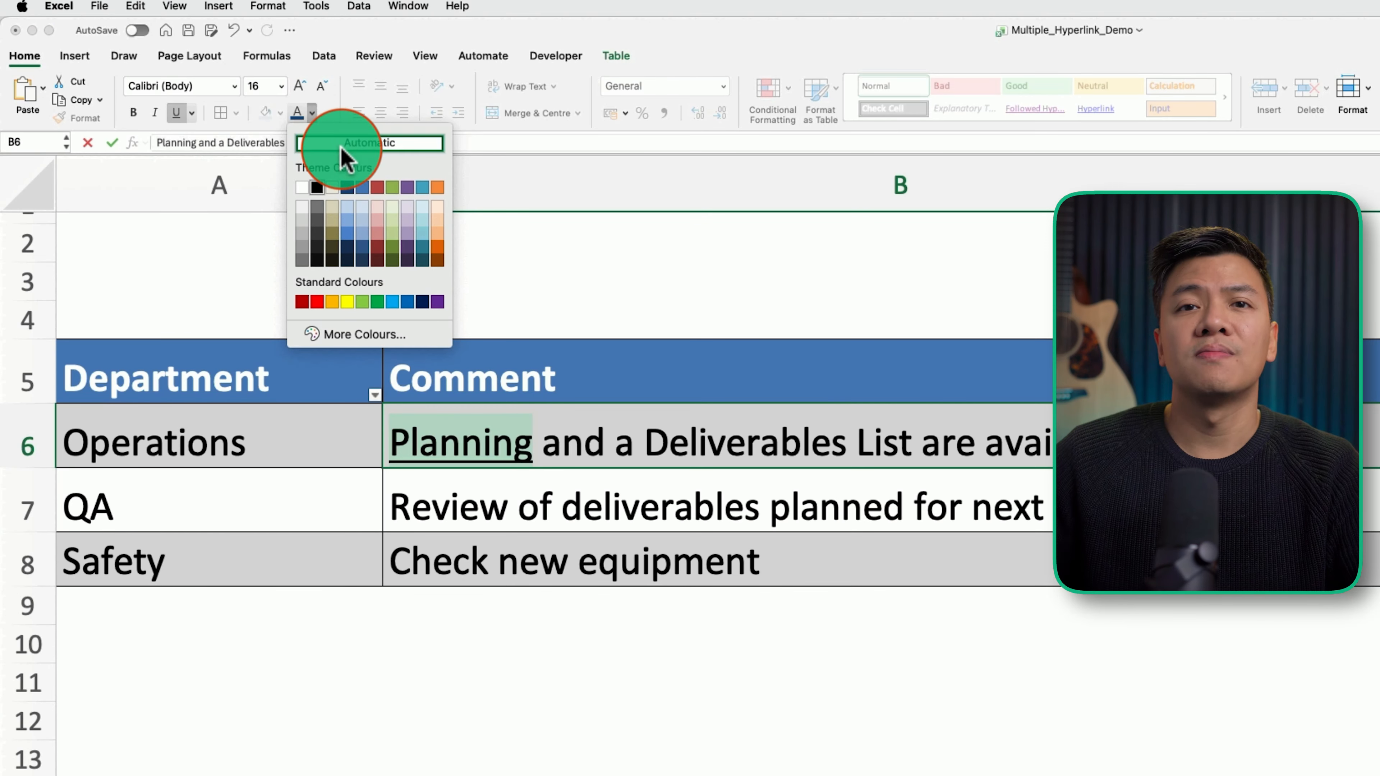
click(362, 186)
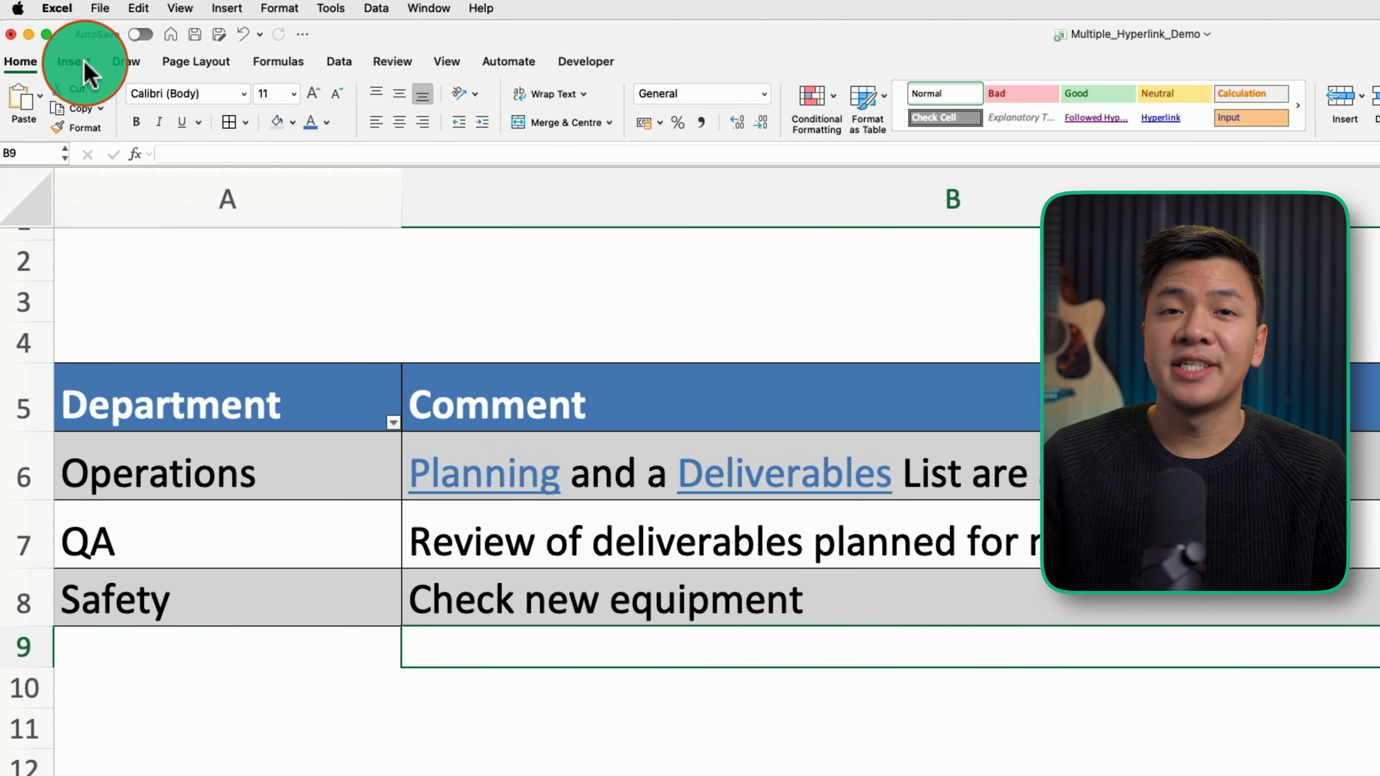
Draw a rectangle about 0.31" high and 0.85" wide over the word Planning in B6 and set it to no fill.
click(73, 61)
click(348, 101)
click(459, 158)
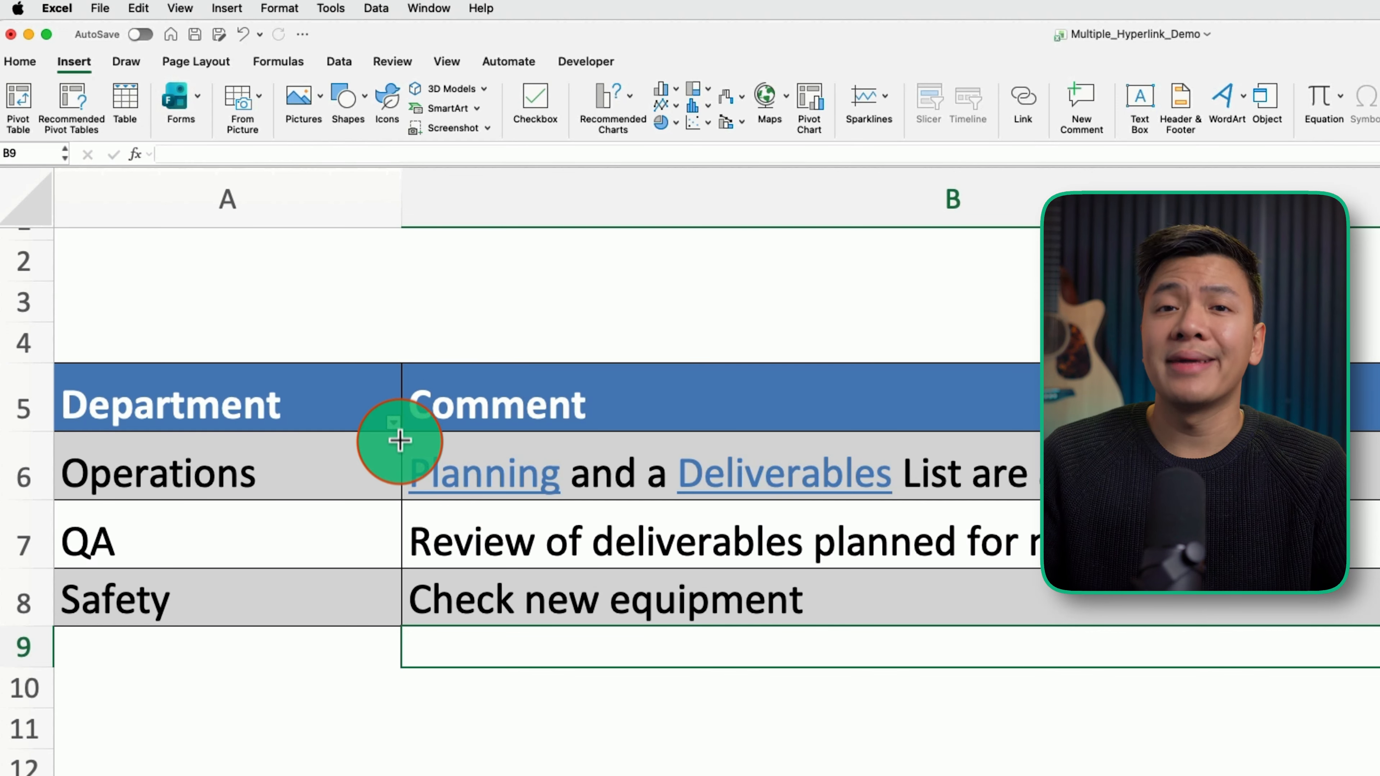
drag(402, 438, 569, 497)
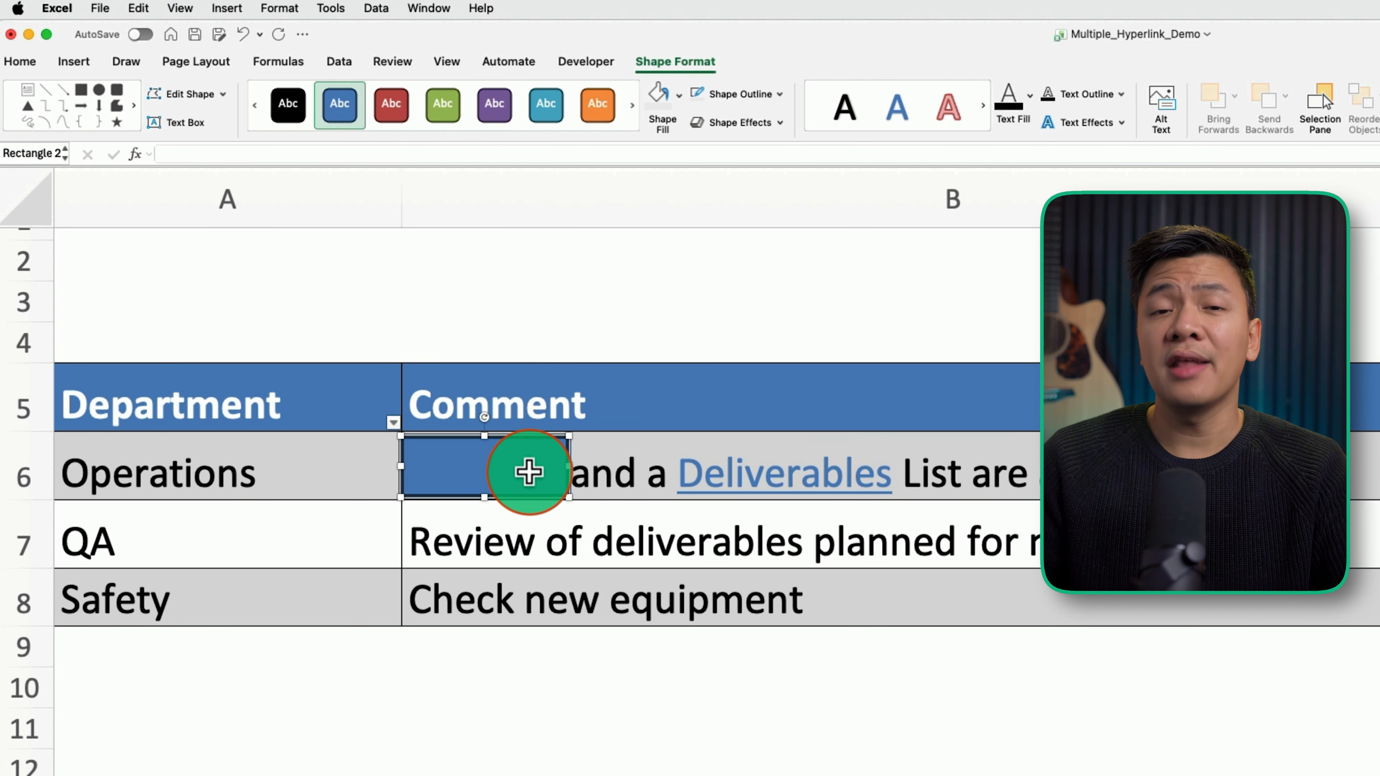
click(678, 98)
click(698, 170)
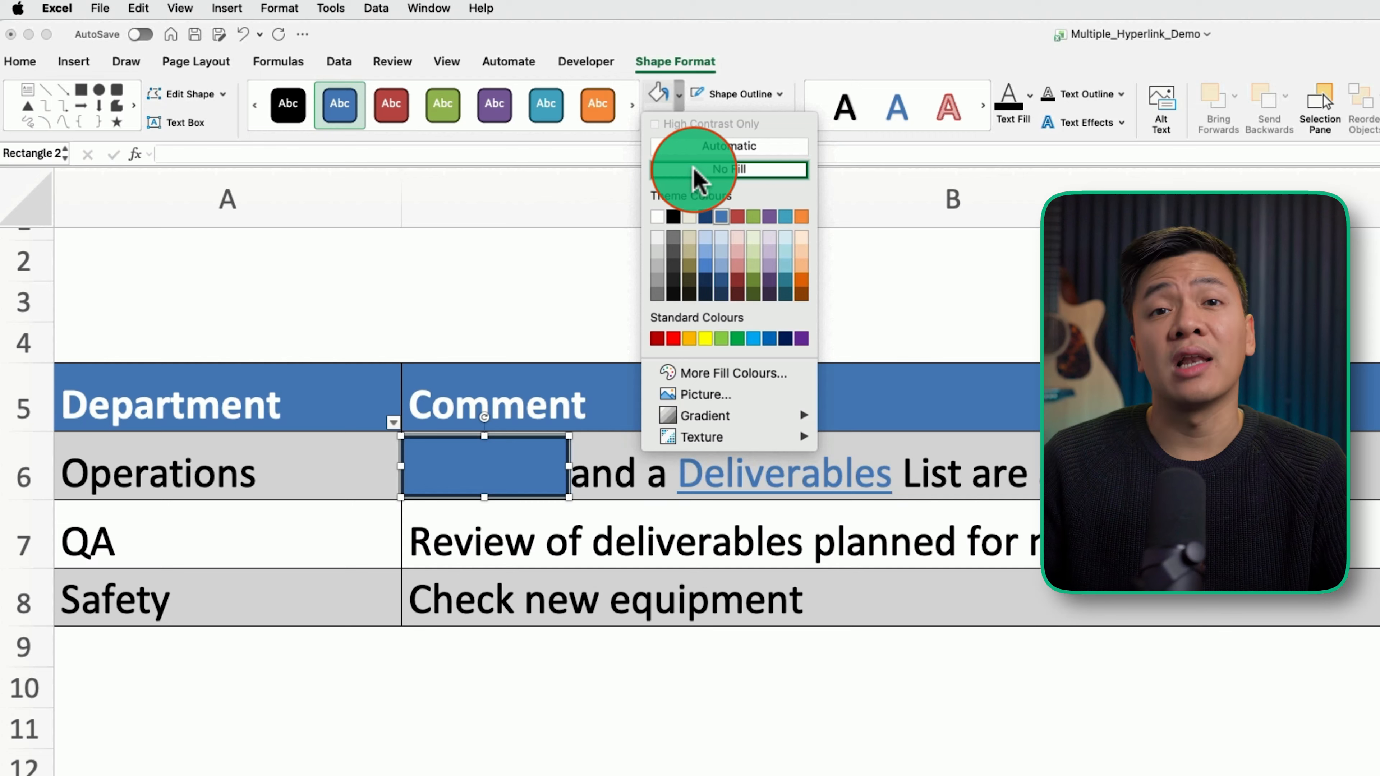
Duplicate the unfilled rectangle and place the copy over the word Deliverables in B6.
click(532, 450)
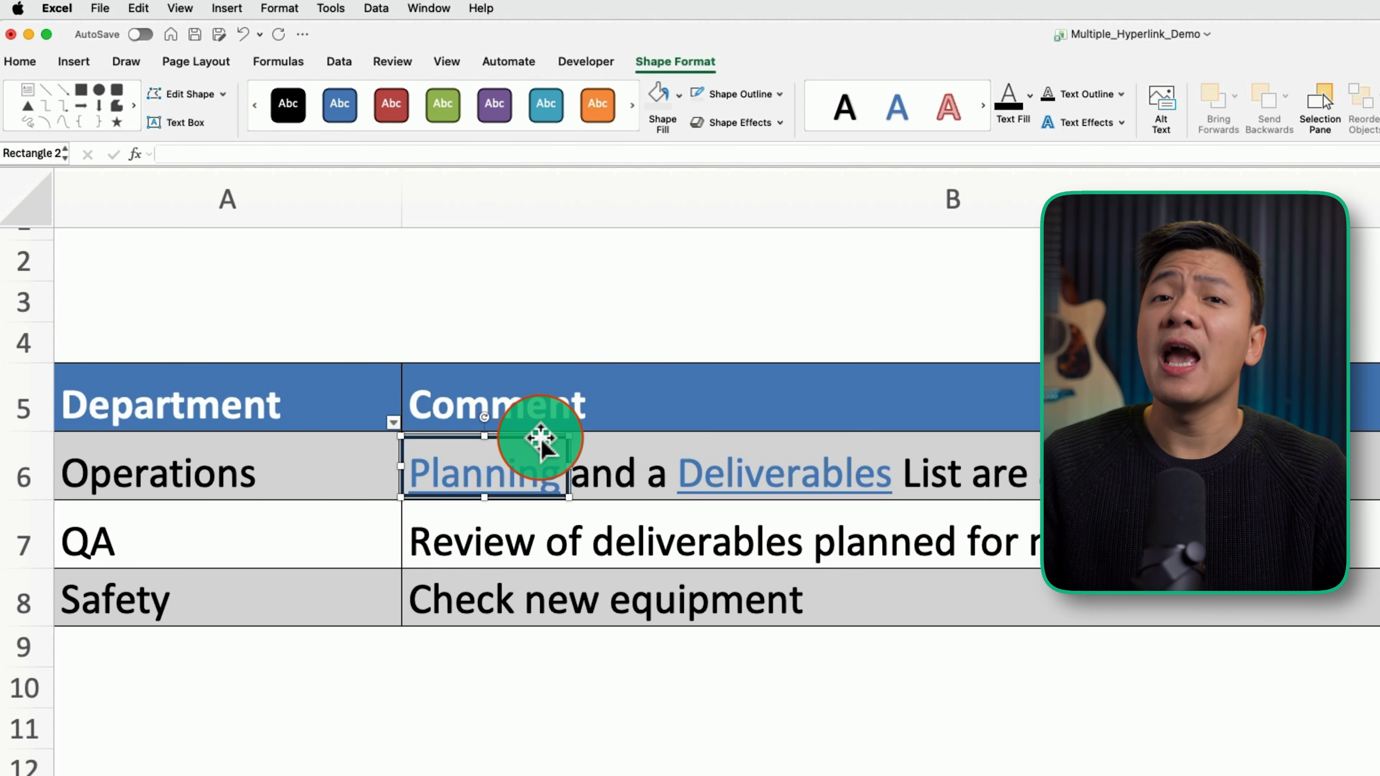
key(super+v)
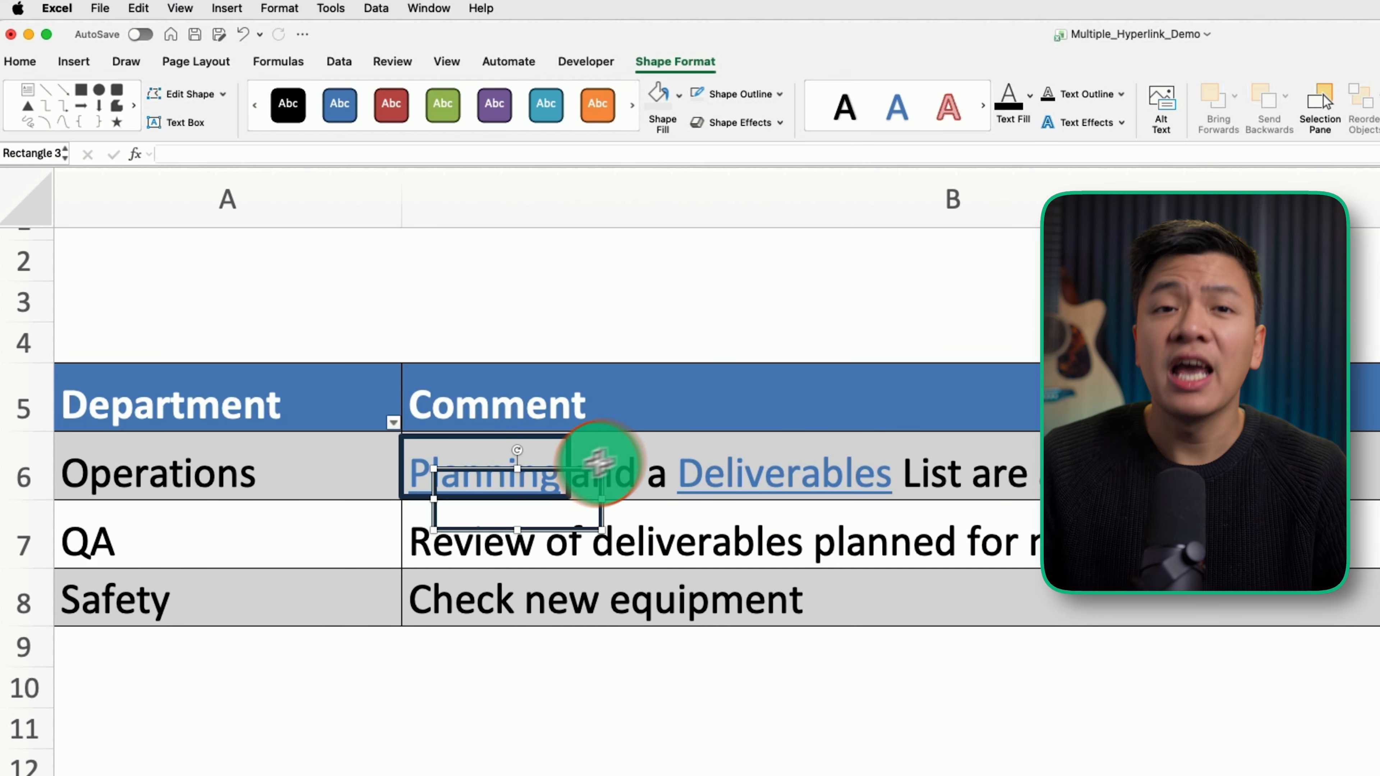
drag(583, 473, 815, 438)
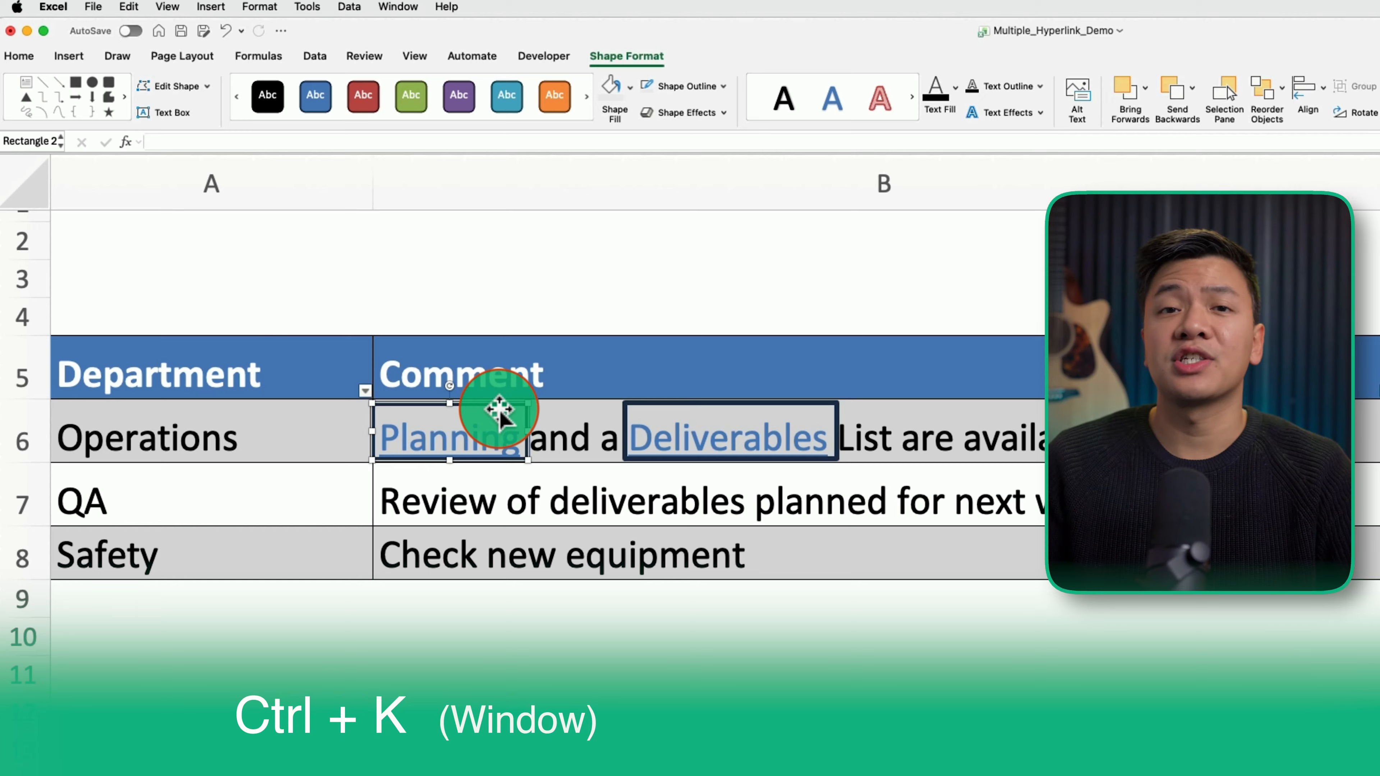
key(super+k)
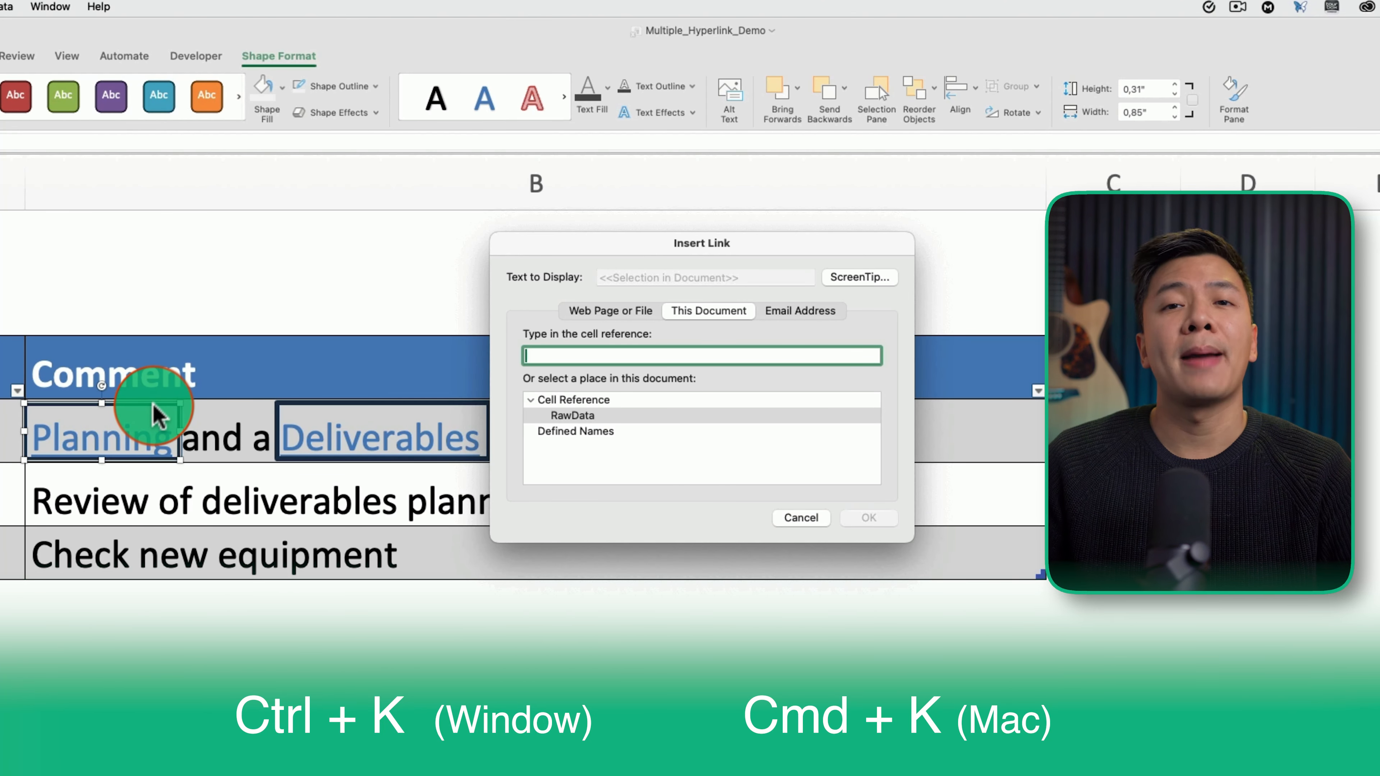
key(Escape)
right_click(135, 402)
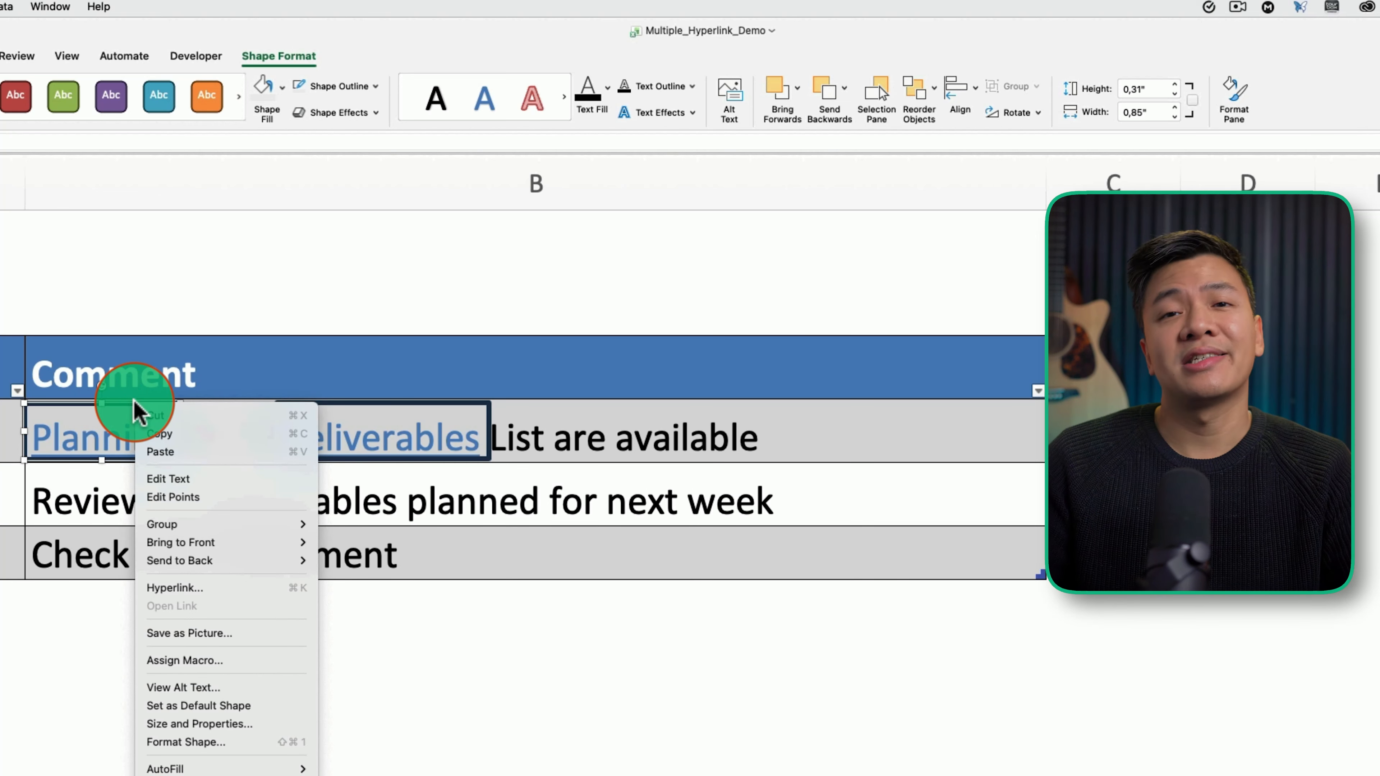
click(201, 588)
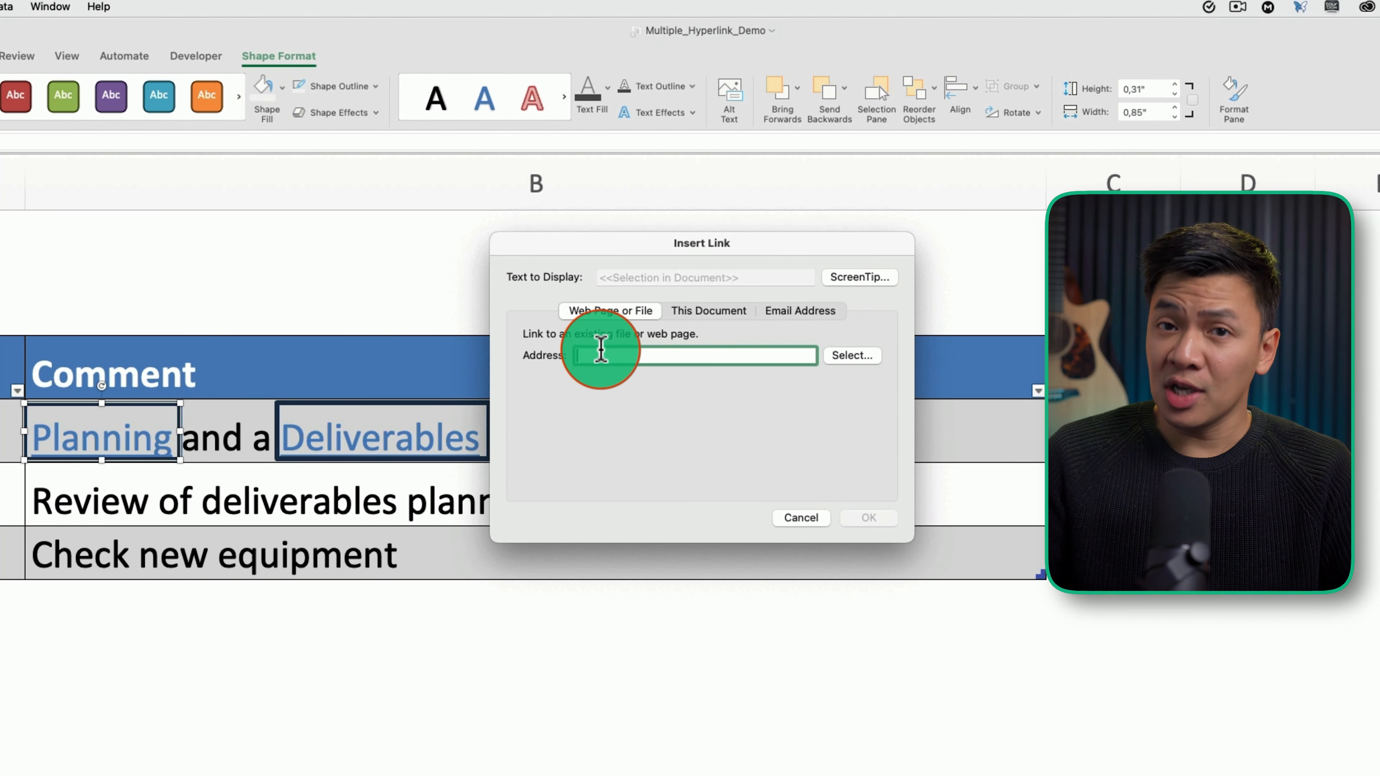
click(868, 519)
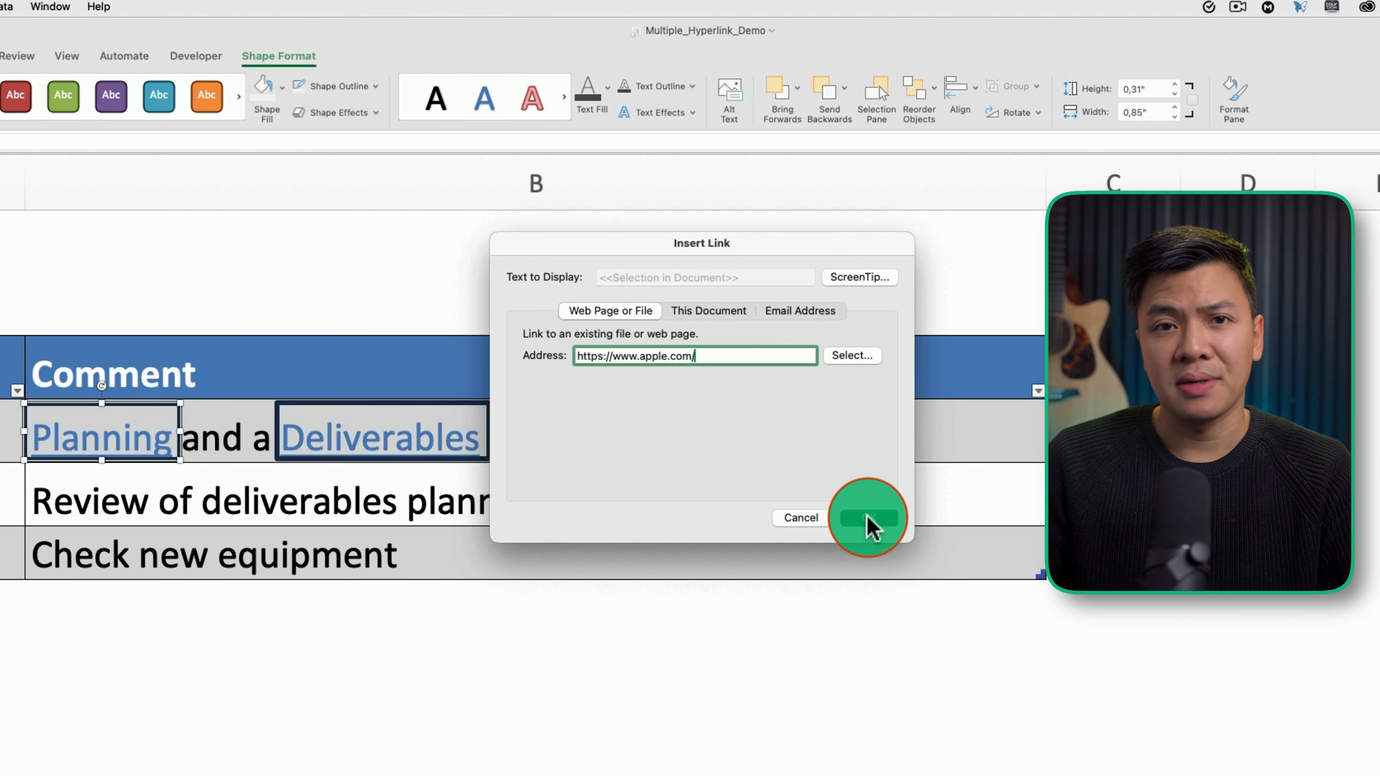
Deselect the rectangle and follow the link over Planning to test it.
click(568, 638)
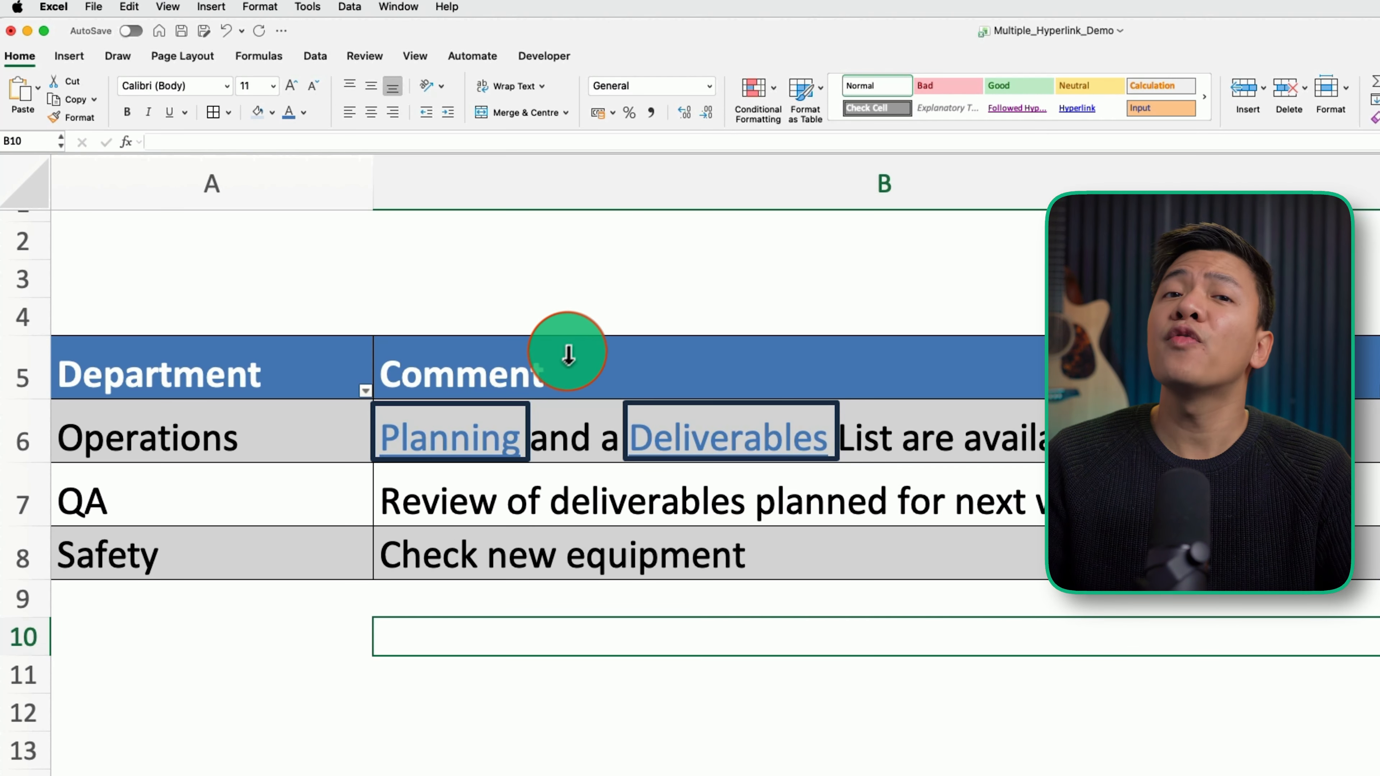
click(474, 438)
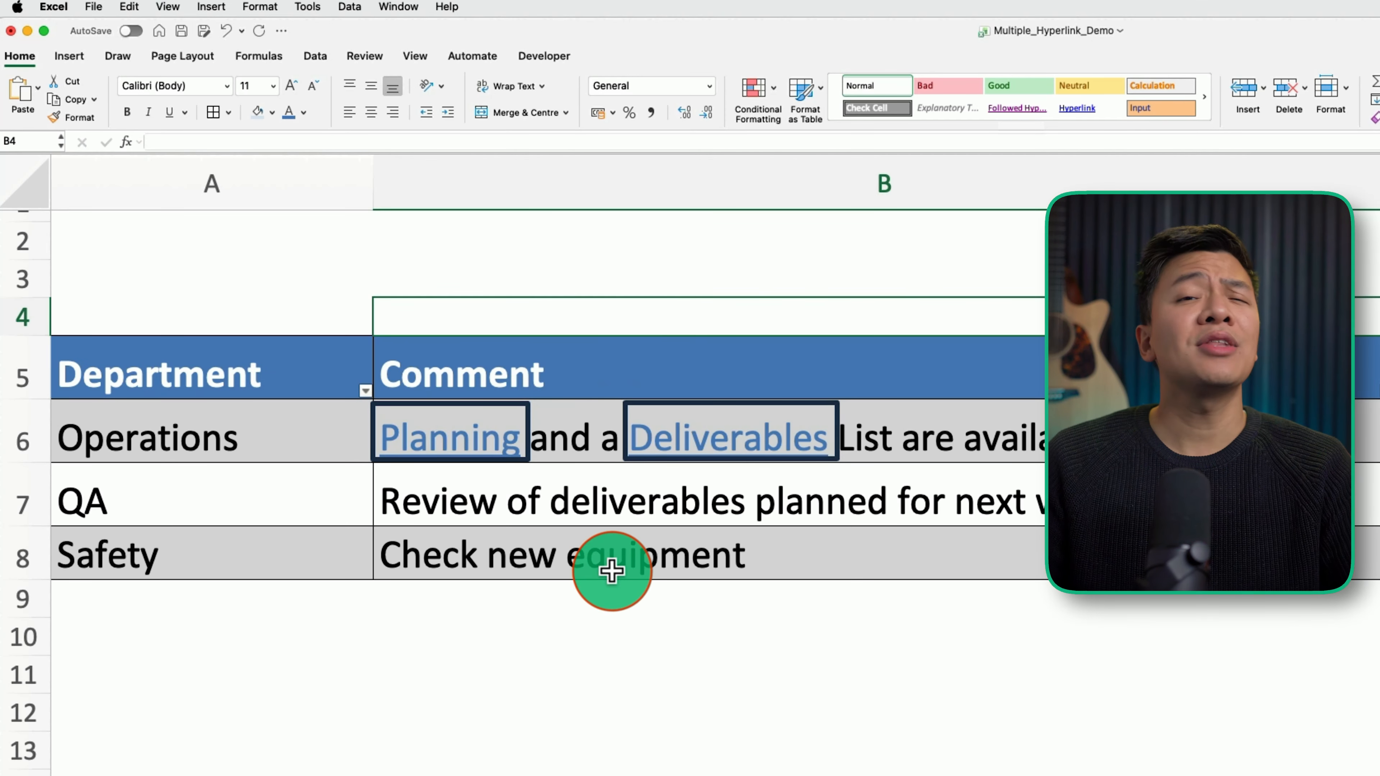
click(493, 642)
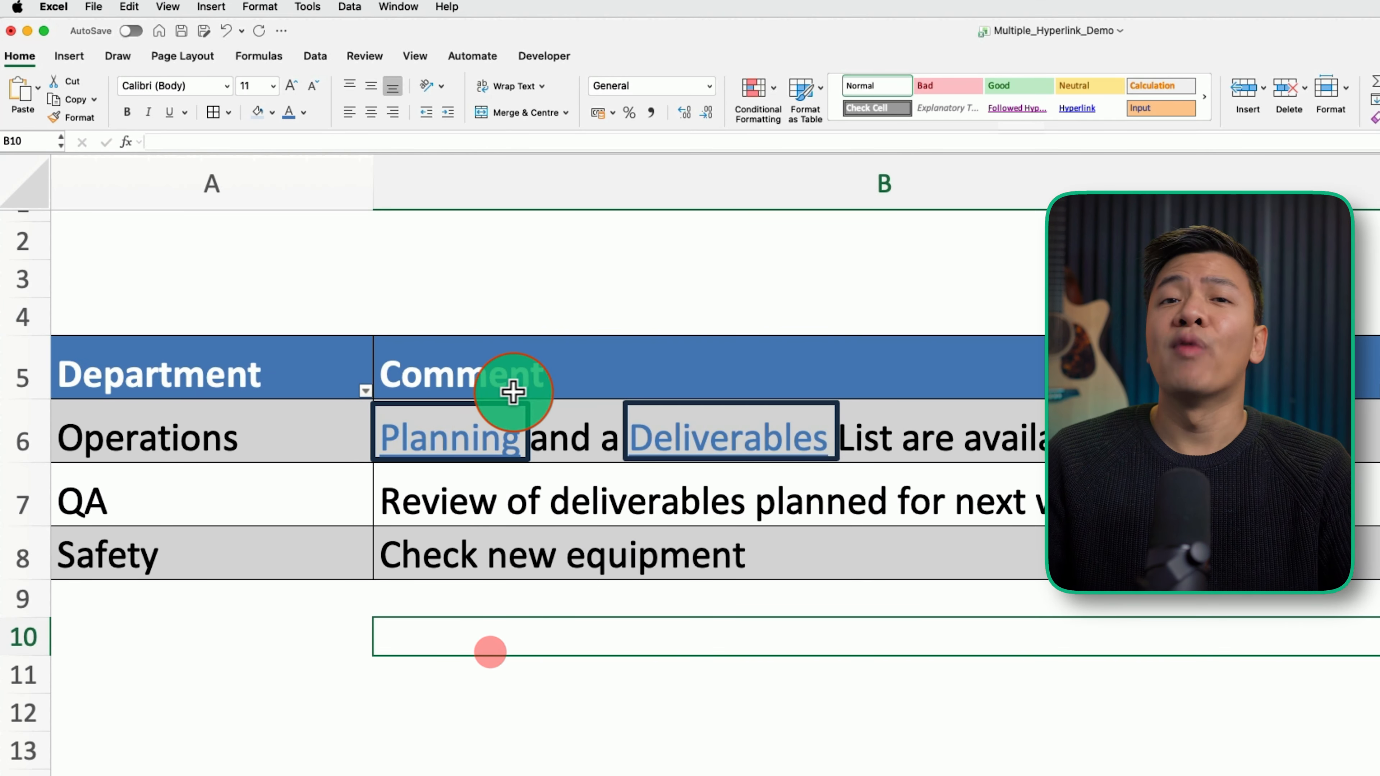
Remove the outline from the rectangle over the word Planning.
right_click(507, 402)
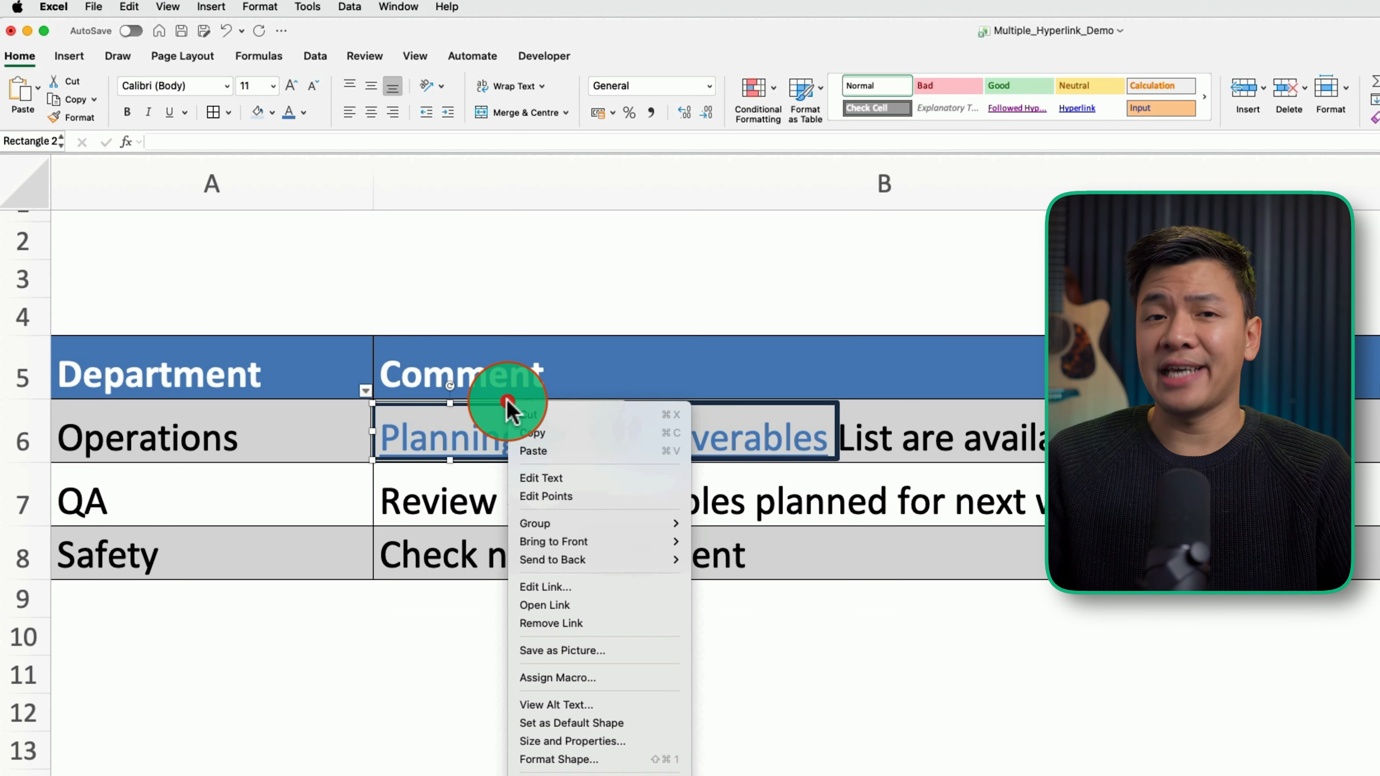
click(611, 56)
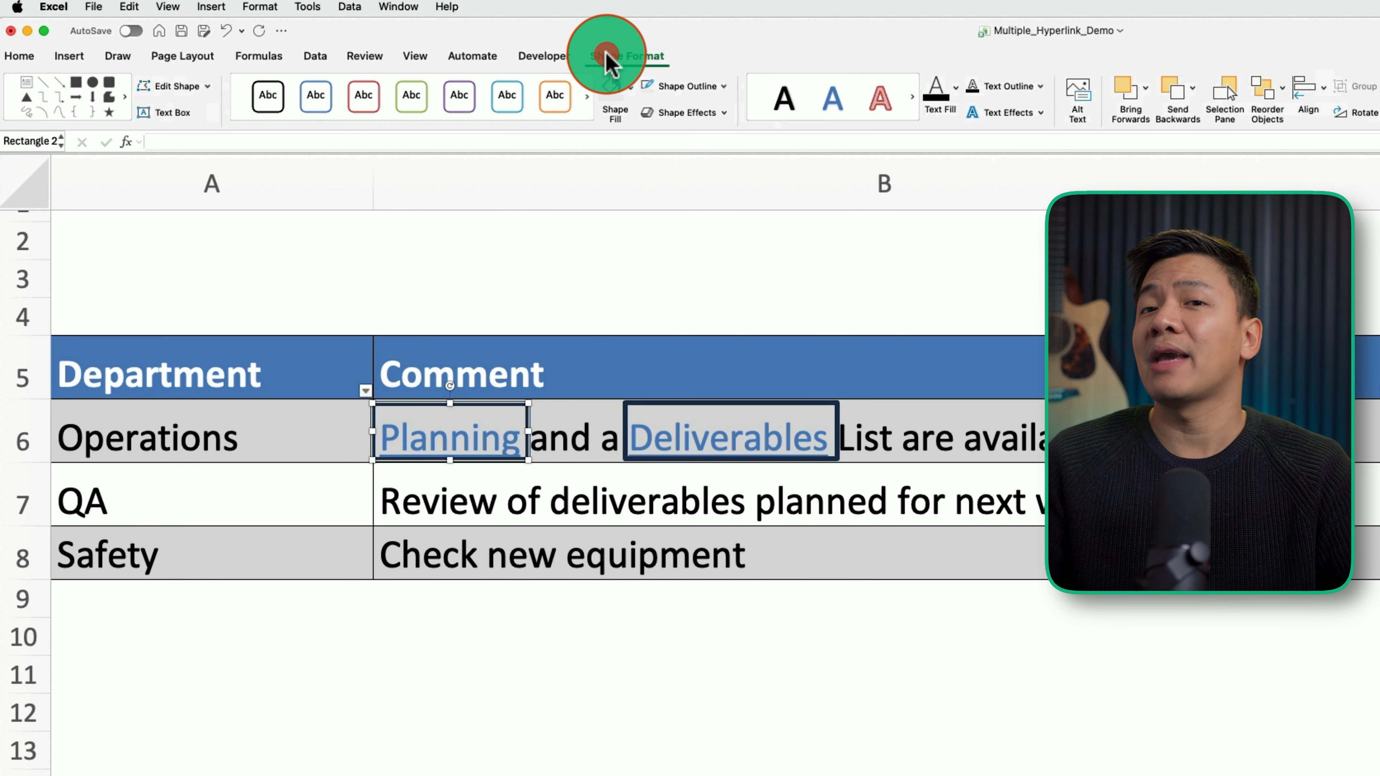
click(726, 92)
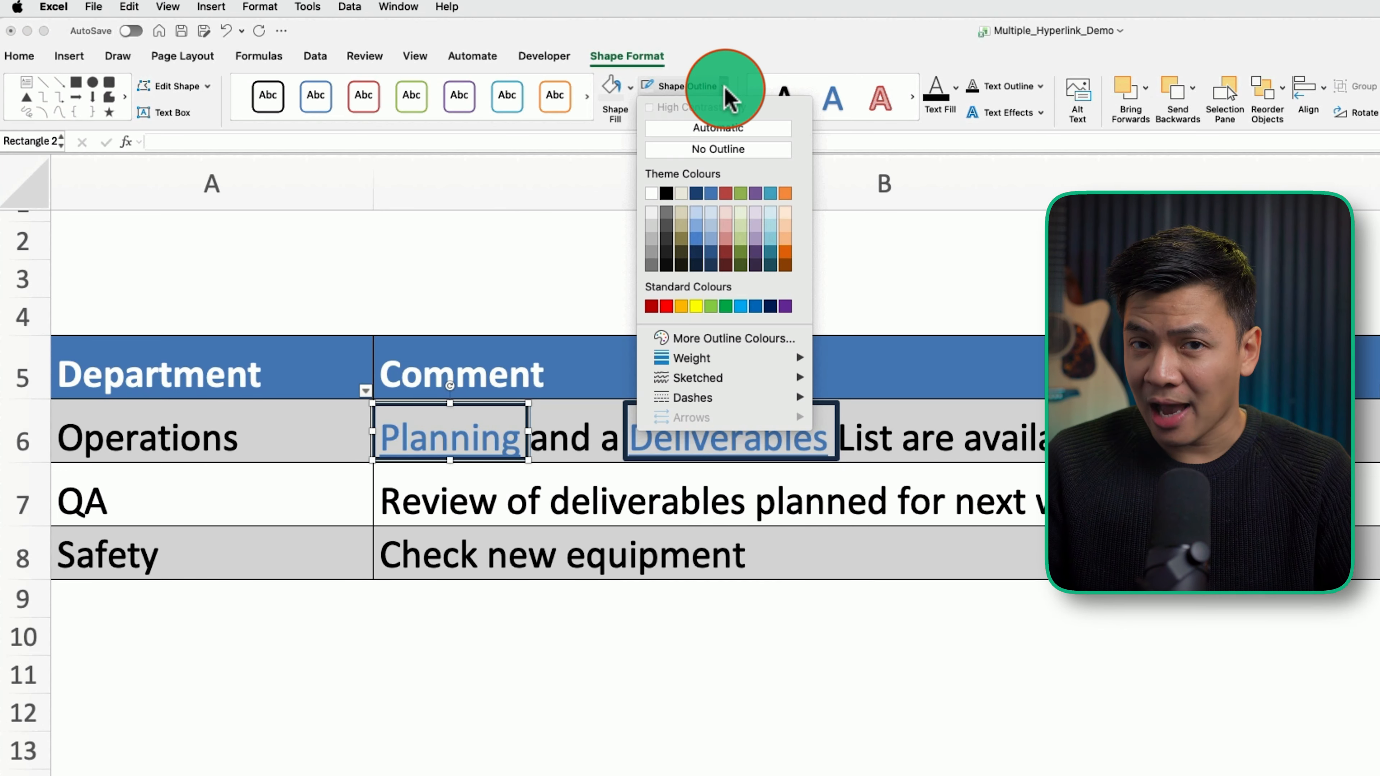
click(721, 151)
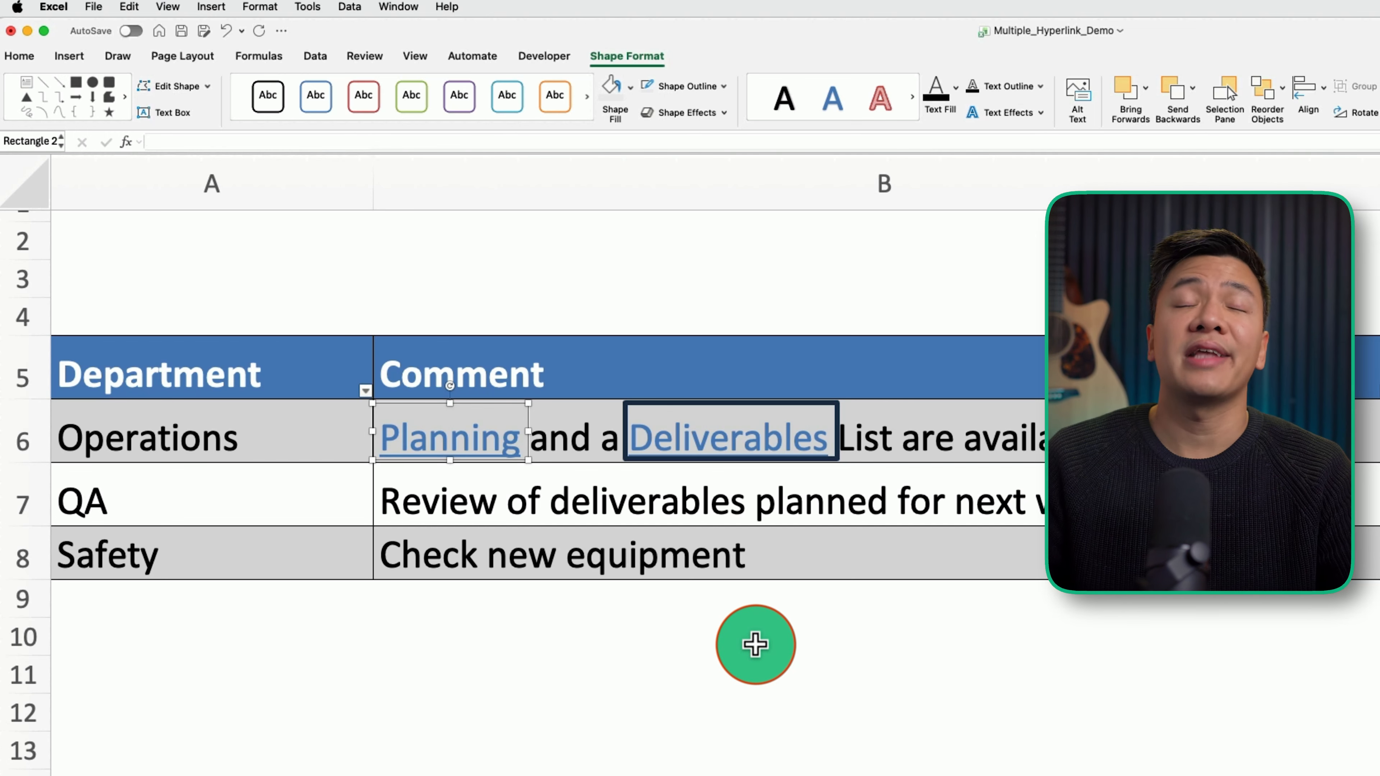
click(755, 645)
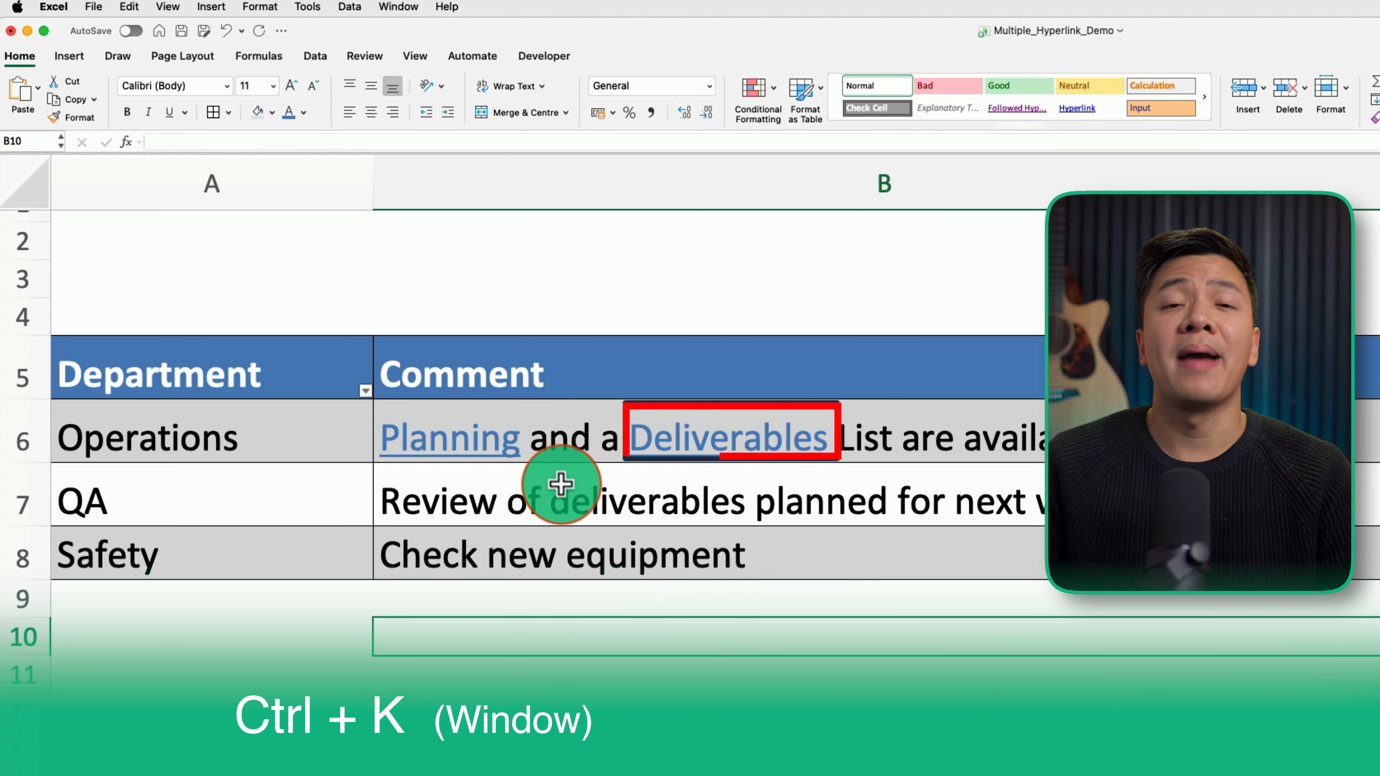
Hyperlink the rectangle over Deliverables to the existing file V6-Progress Tracker.xlsx.
click(787, 403)
right_click(719, 405)
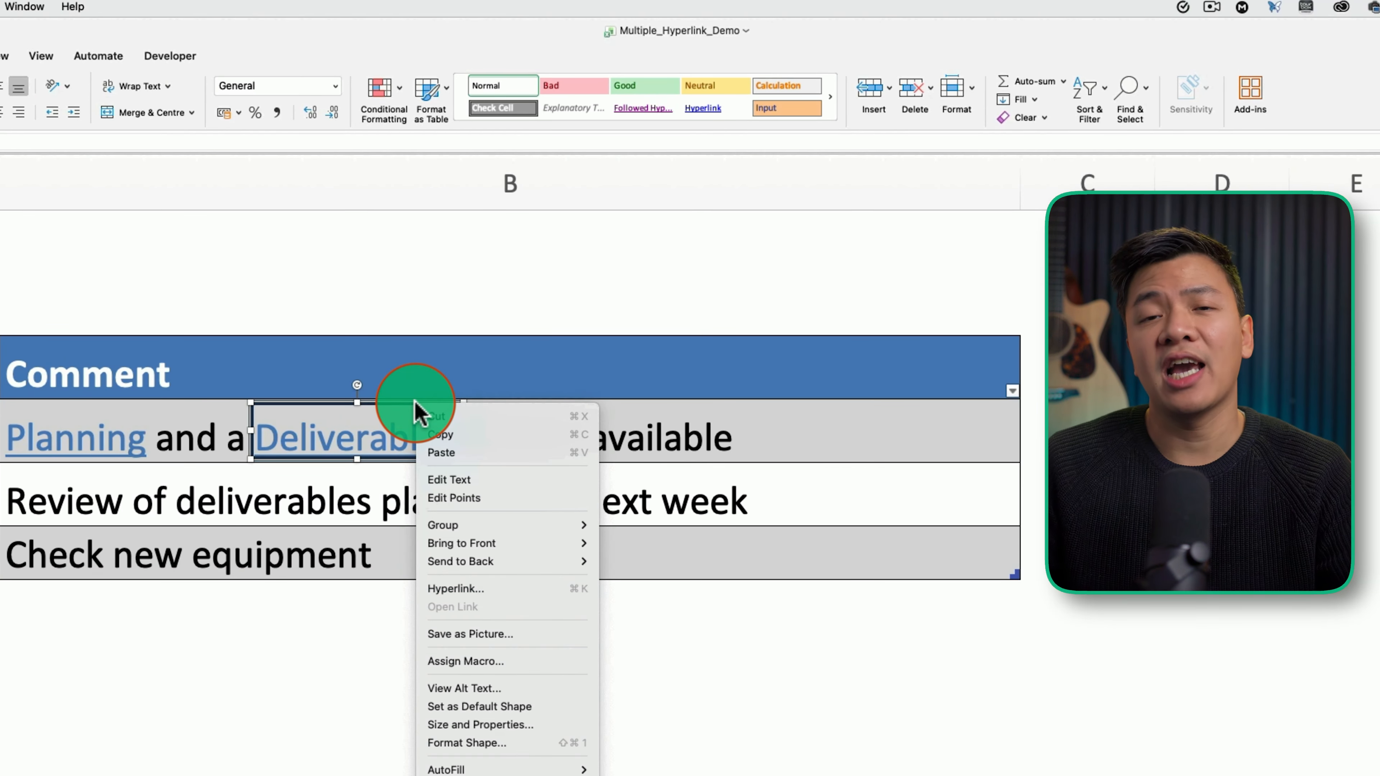
key(super+k)
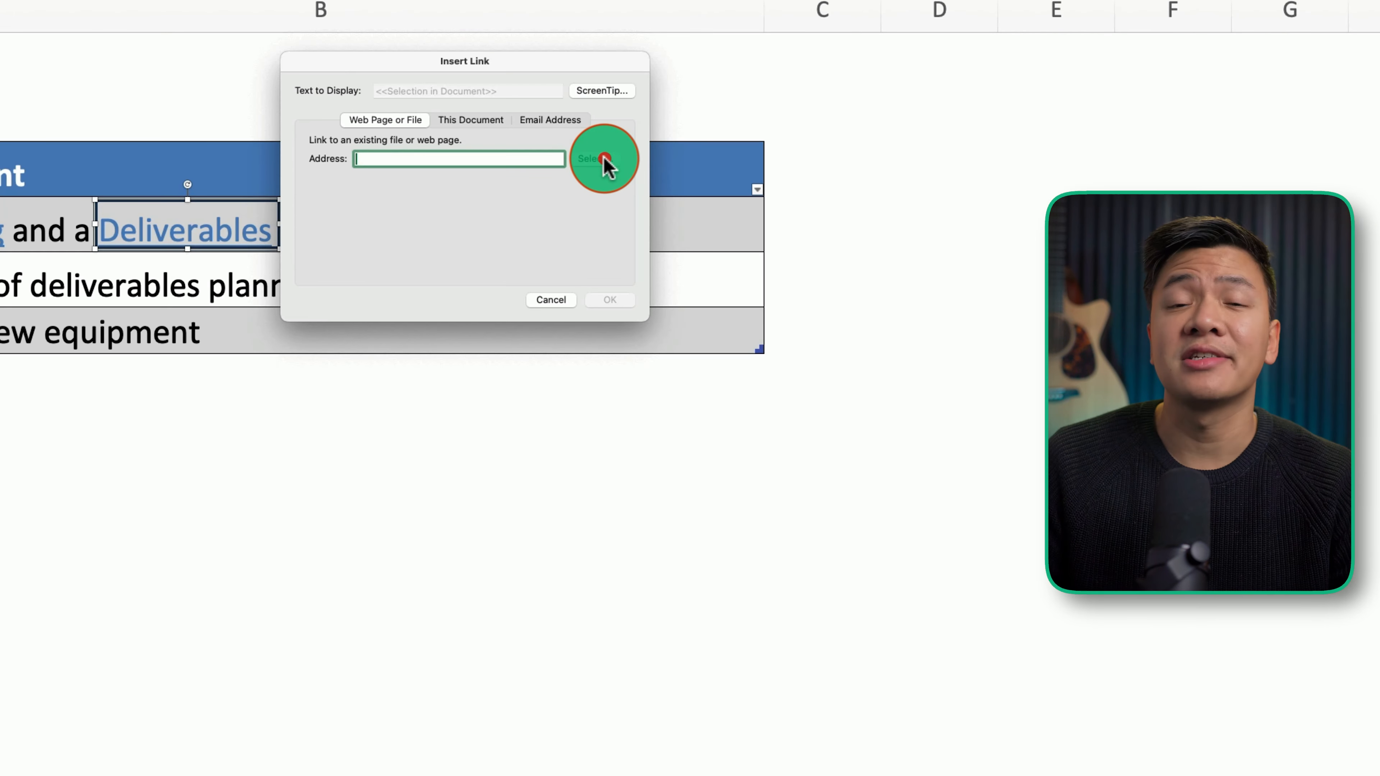
click(826, 355)
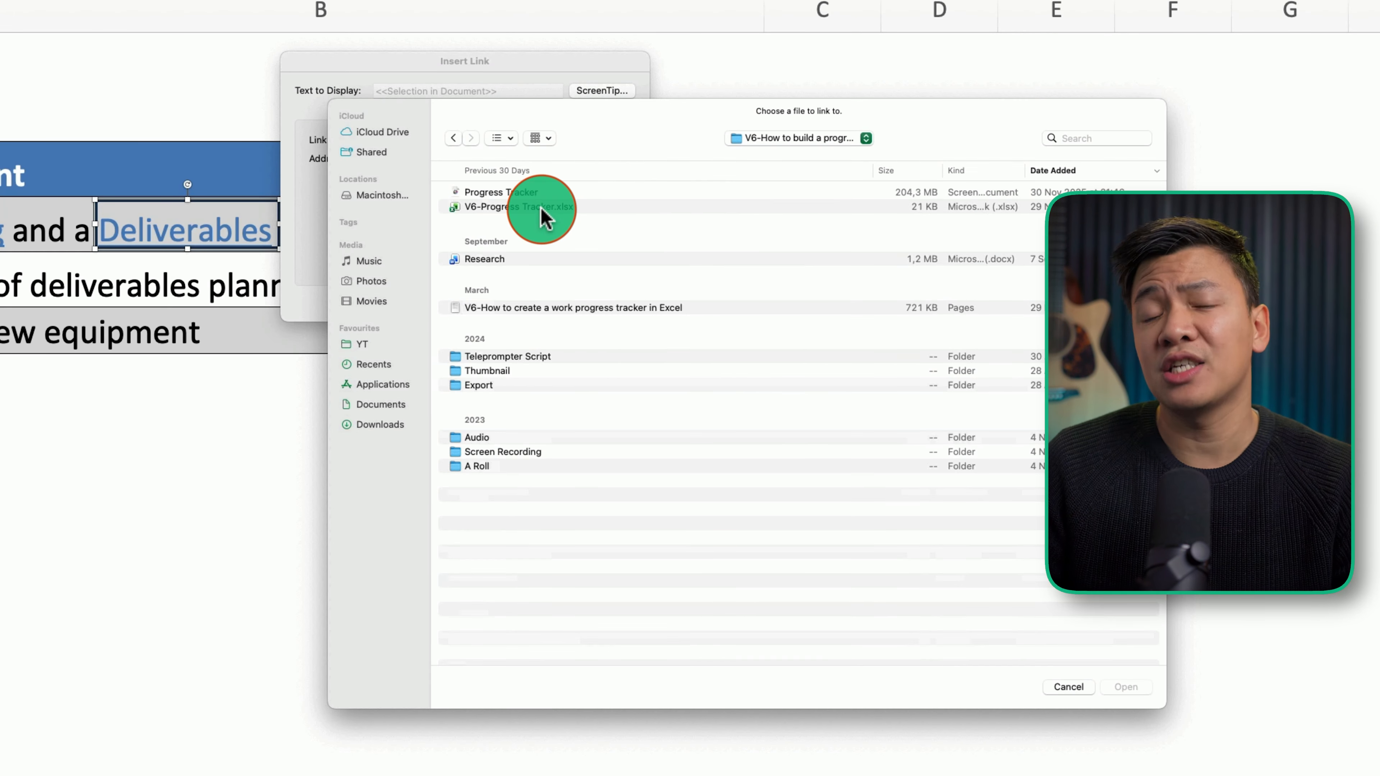
click(543, 217)
click(1126, 687)
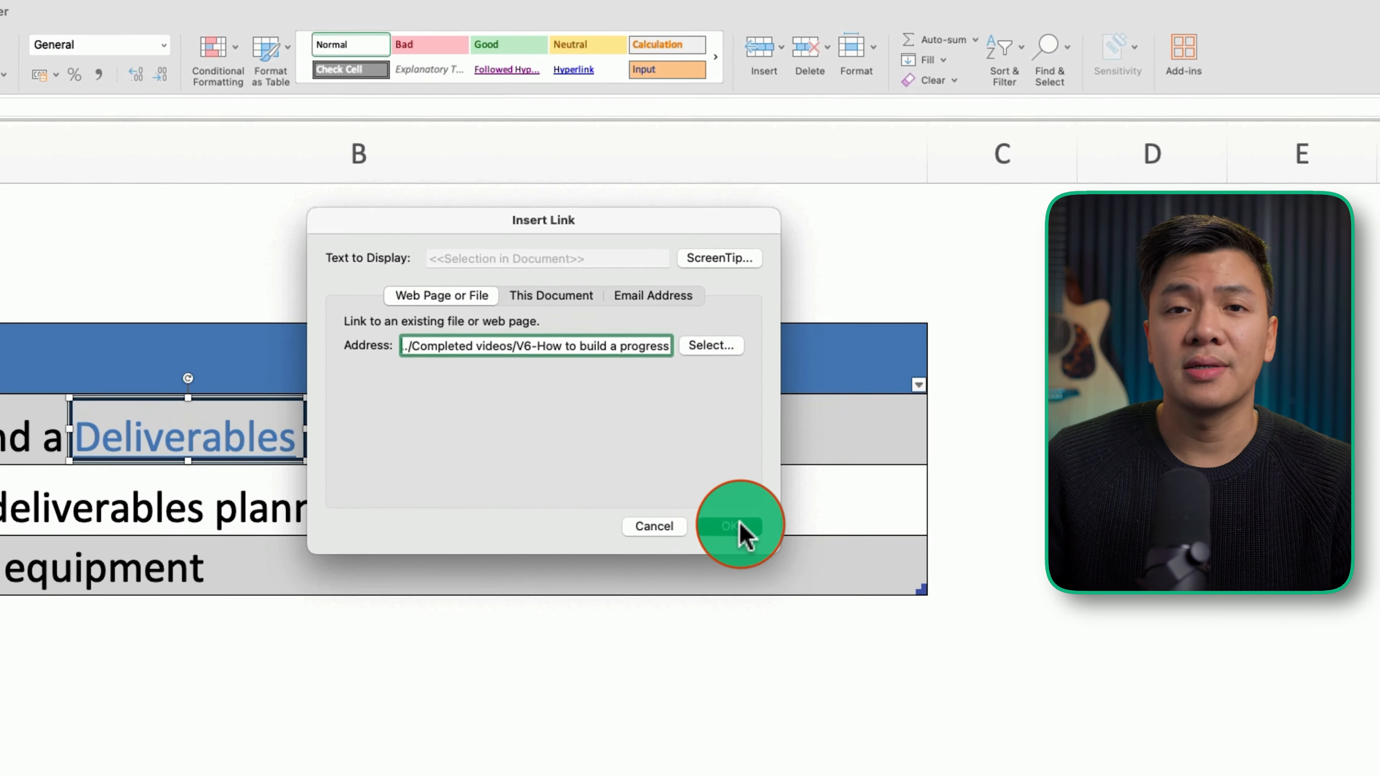
Remove the outline from the rectangle over the word Deliverables and deselect it.
click(668, 392)
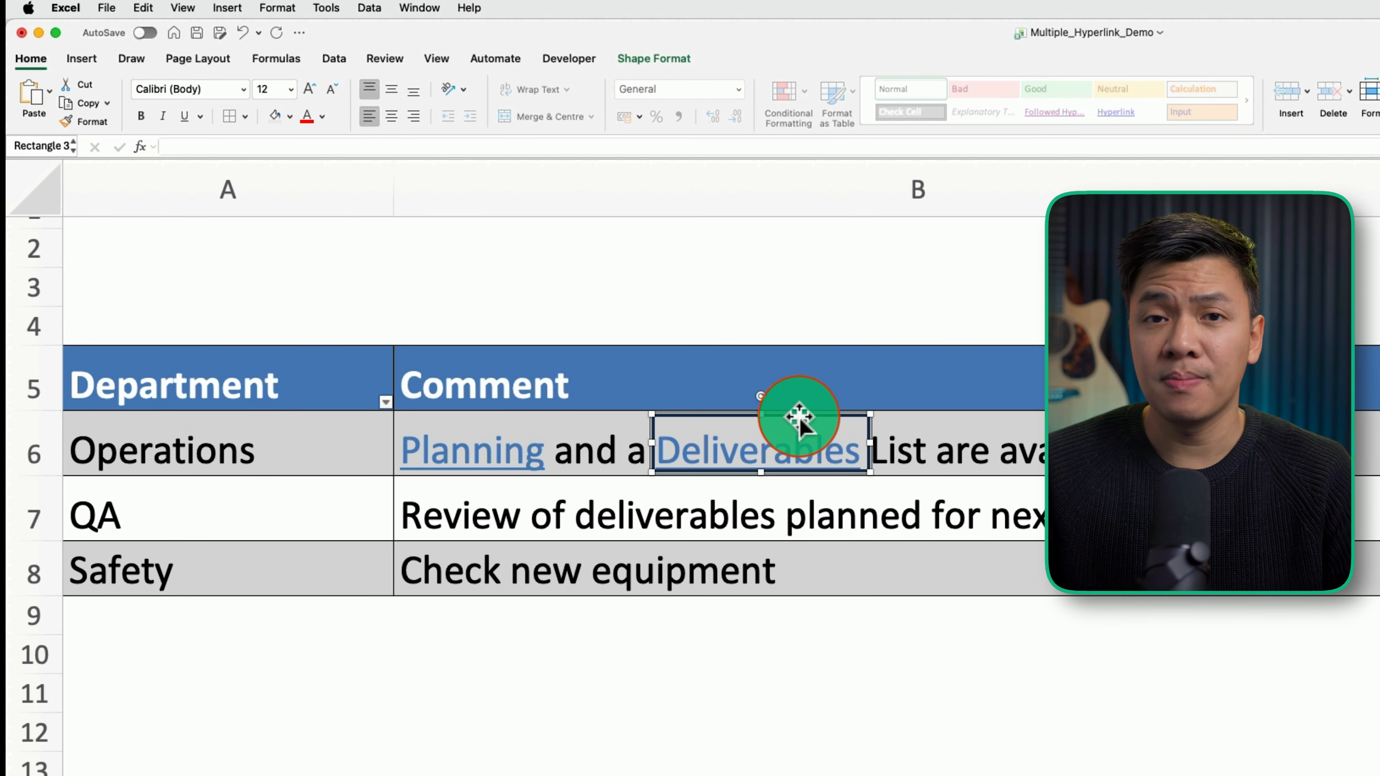
click(671, 59)
click(756, 91)
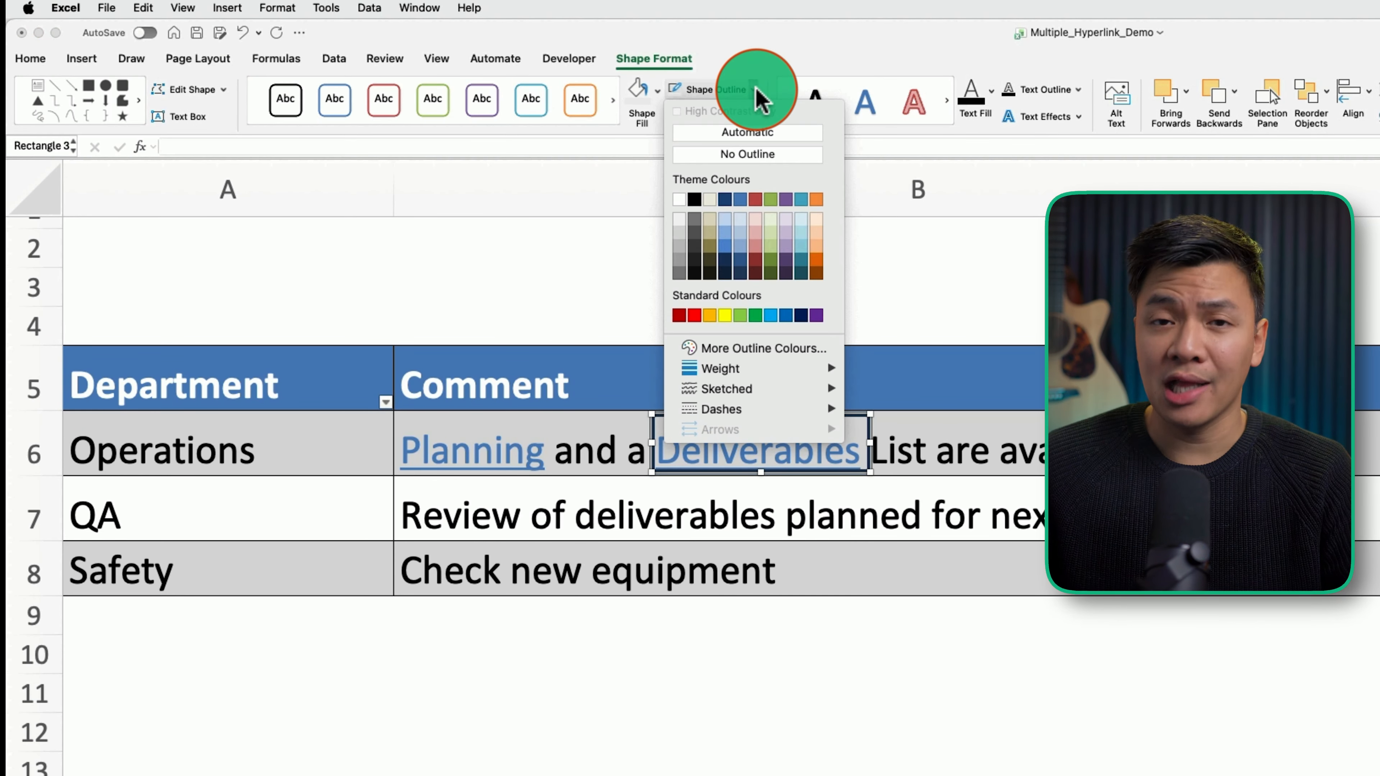
click(754, 158)
key(Escape)
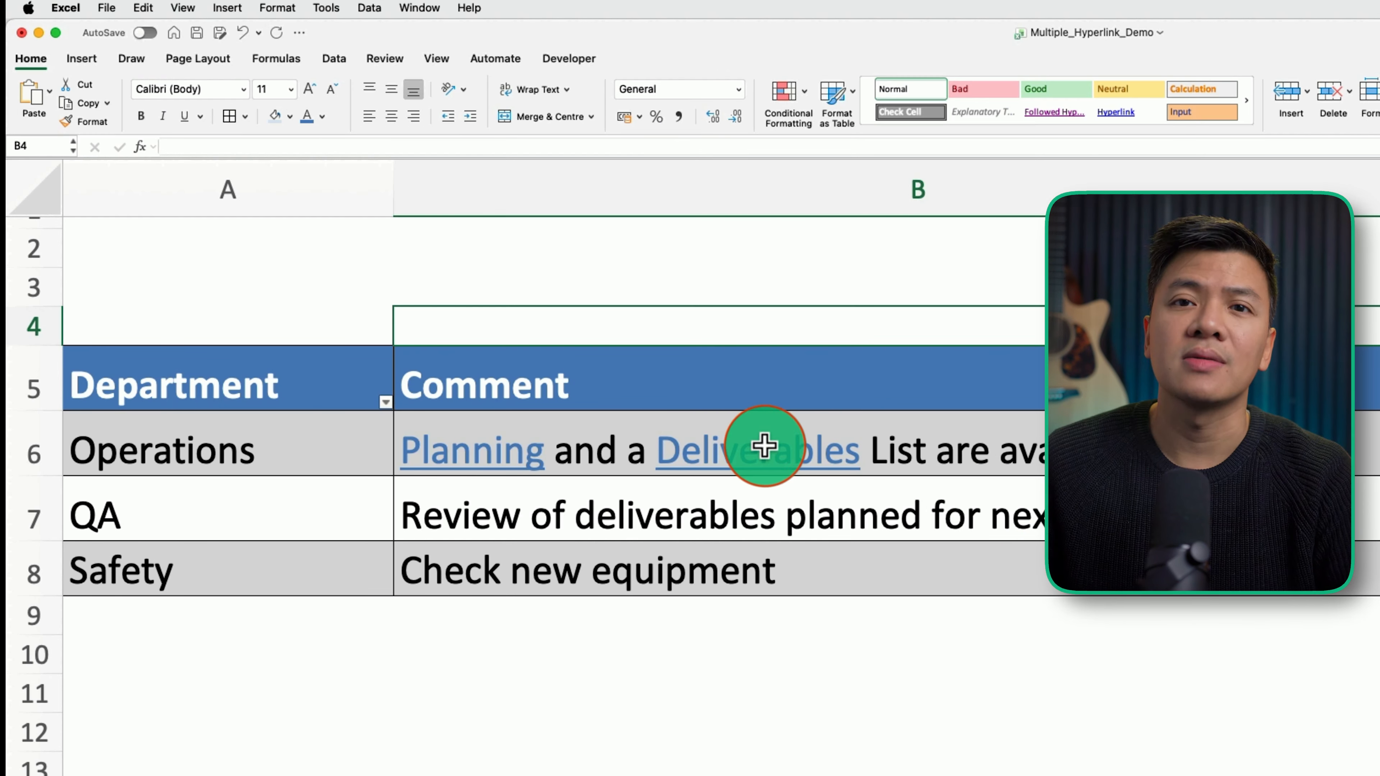
Follow the link over Deliverables to test it, and put the linked workbook's window away.
mouse_move(760, 462)
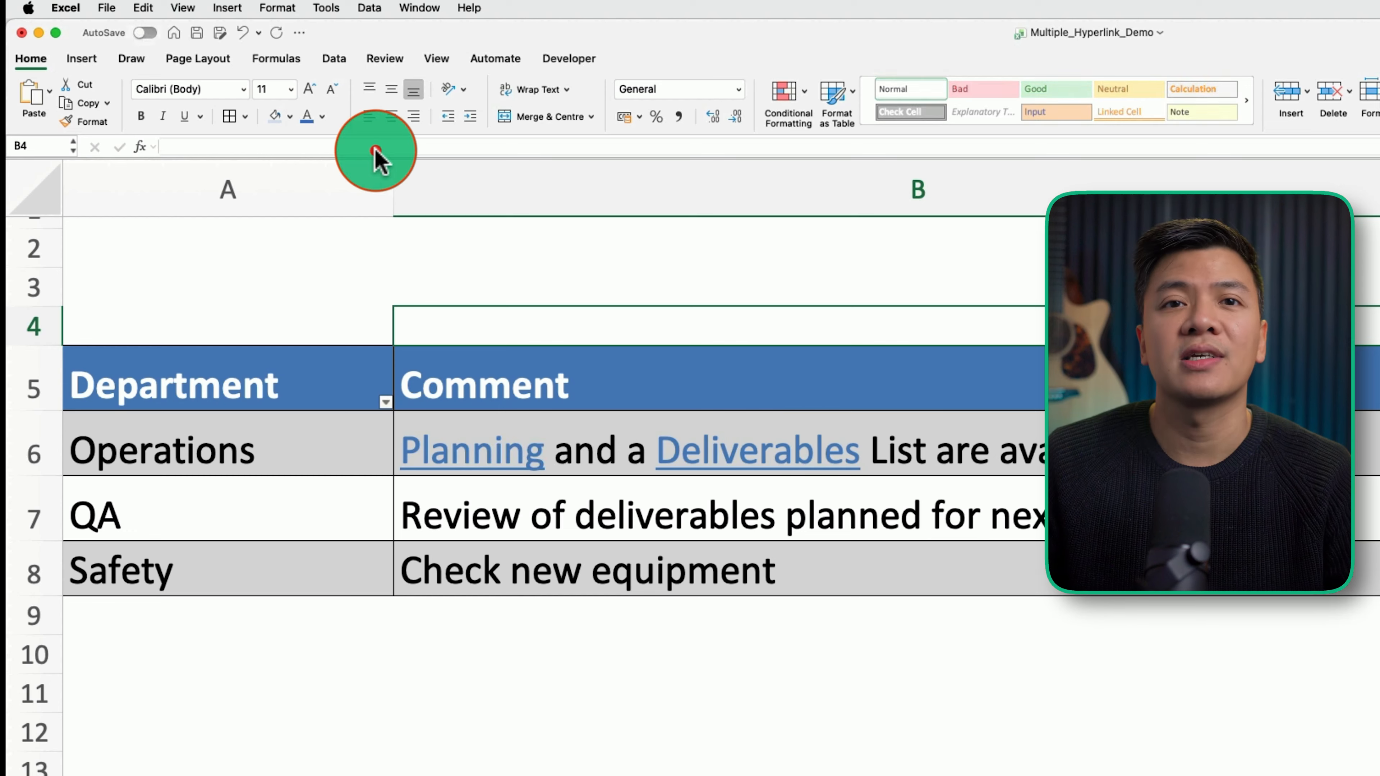
click(646, 689)
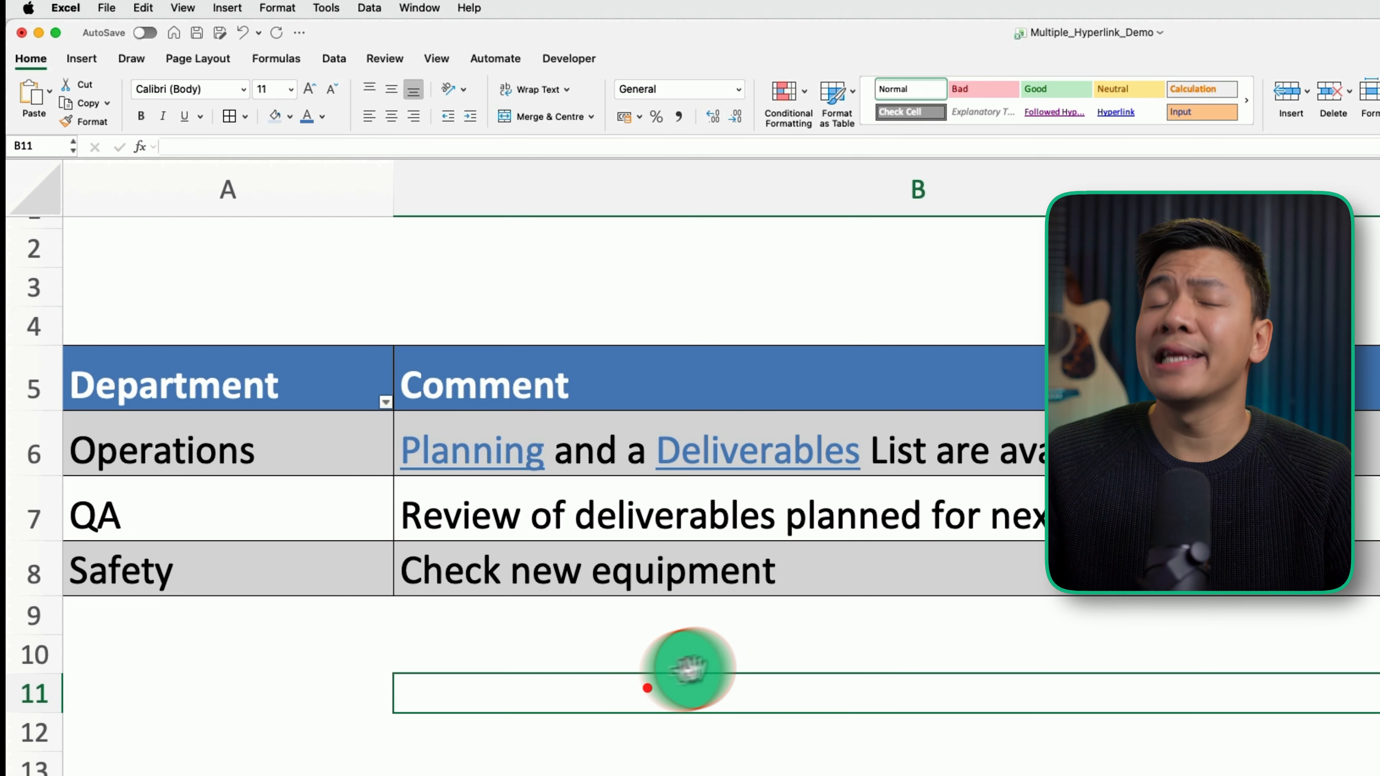
click(806, 456)
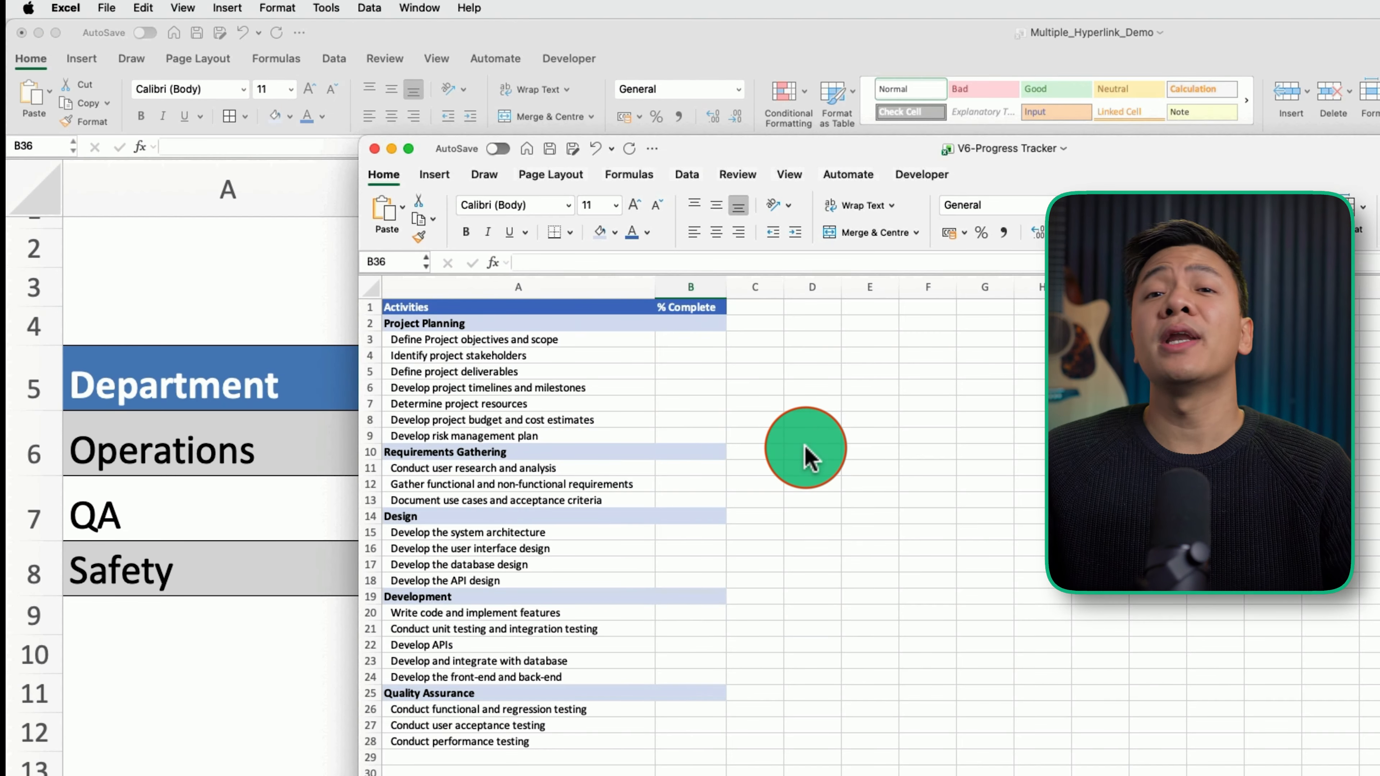
click(392, 149)
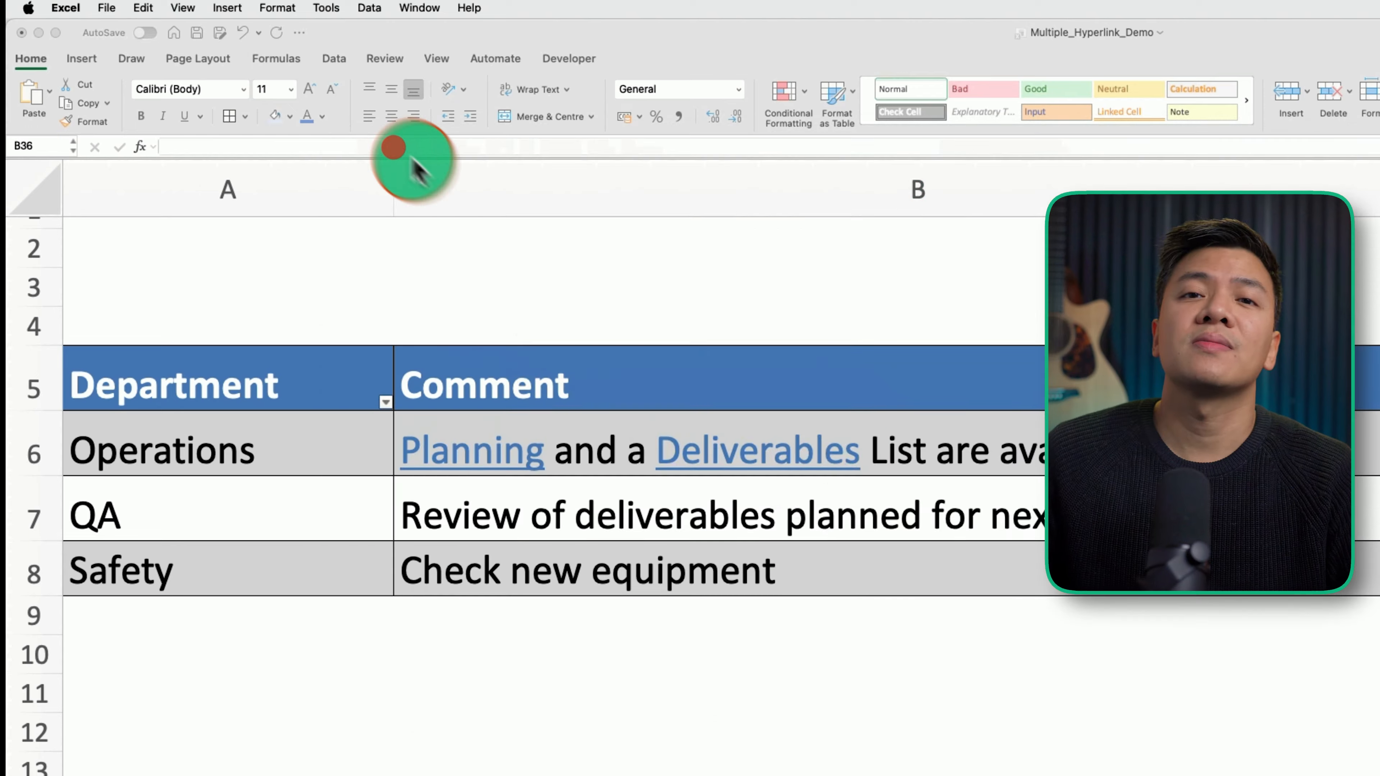
Copy the Deliverables sheet from V6-Progress Tracker.xlsx into Multiple_Hyperlink_Demo.xlsx, placing the copy before the RawData sheet.
click(625, 586)
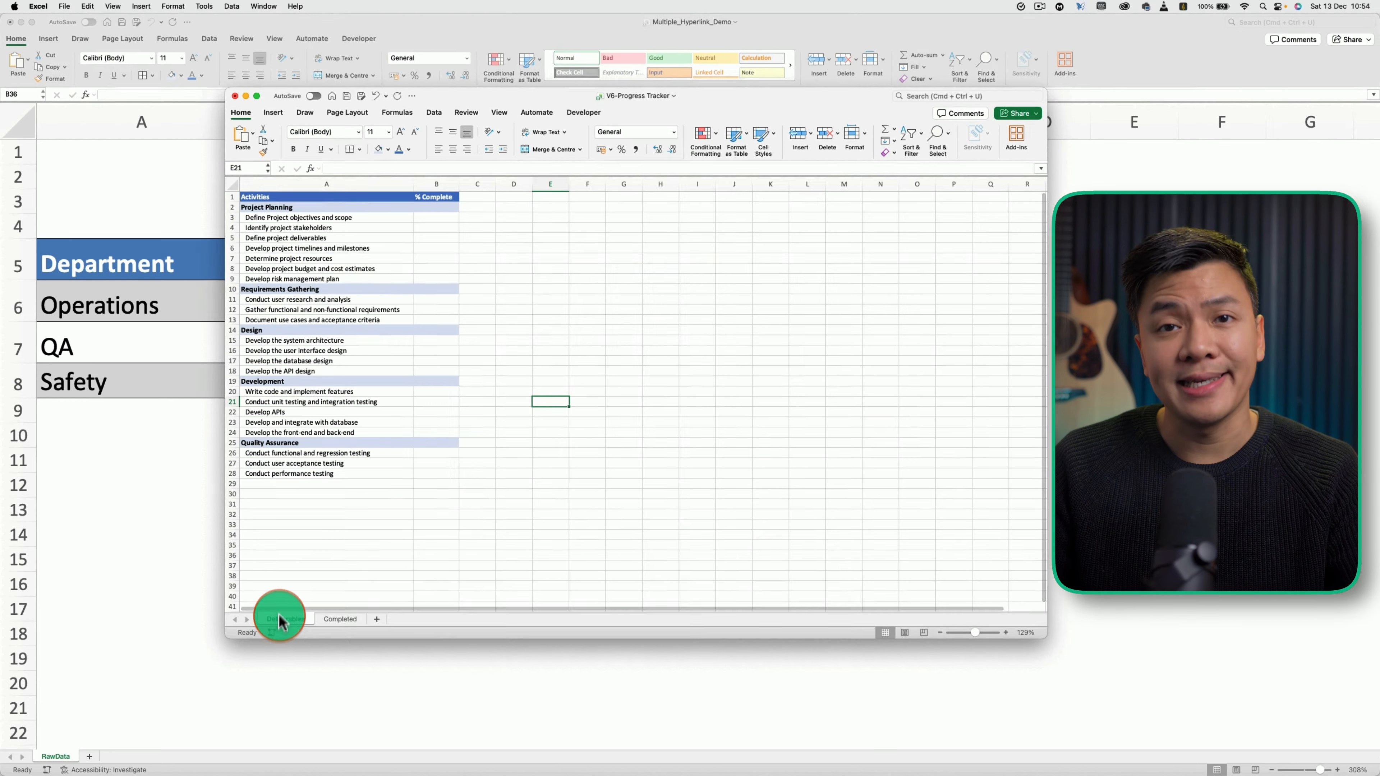
right_click(280, 618)
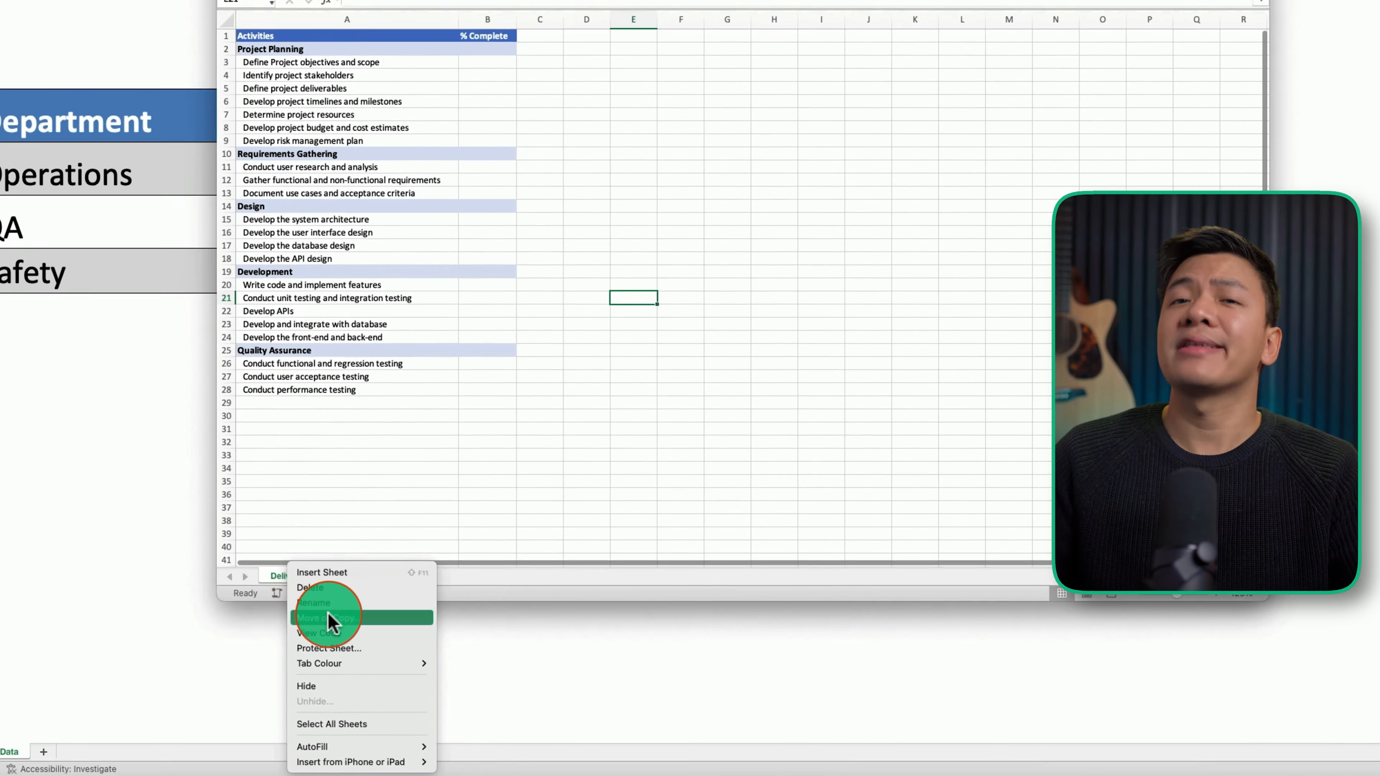
click(329, 618)
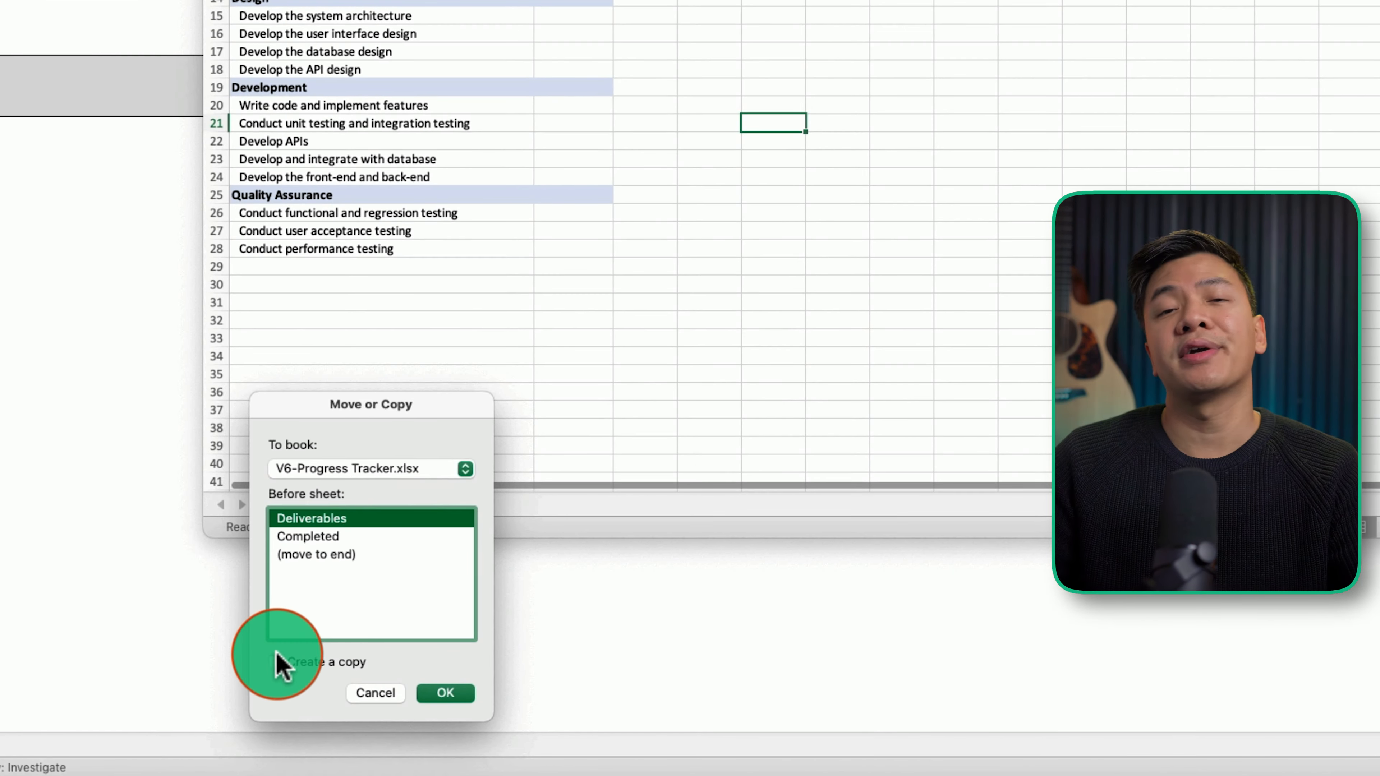
click(277, 661)
click(444, 471)
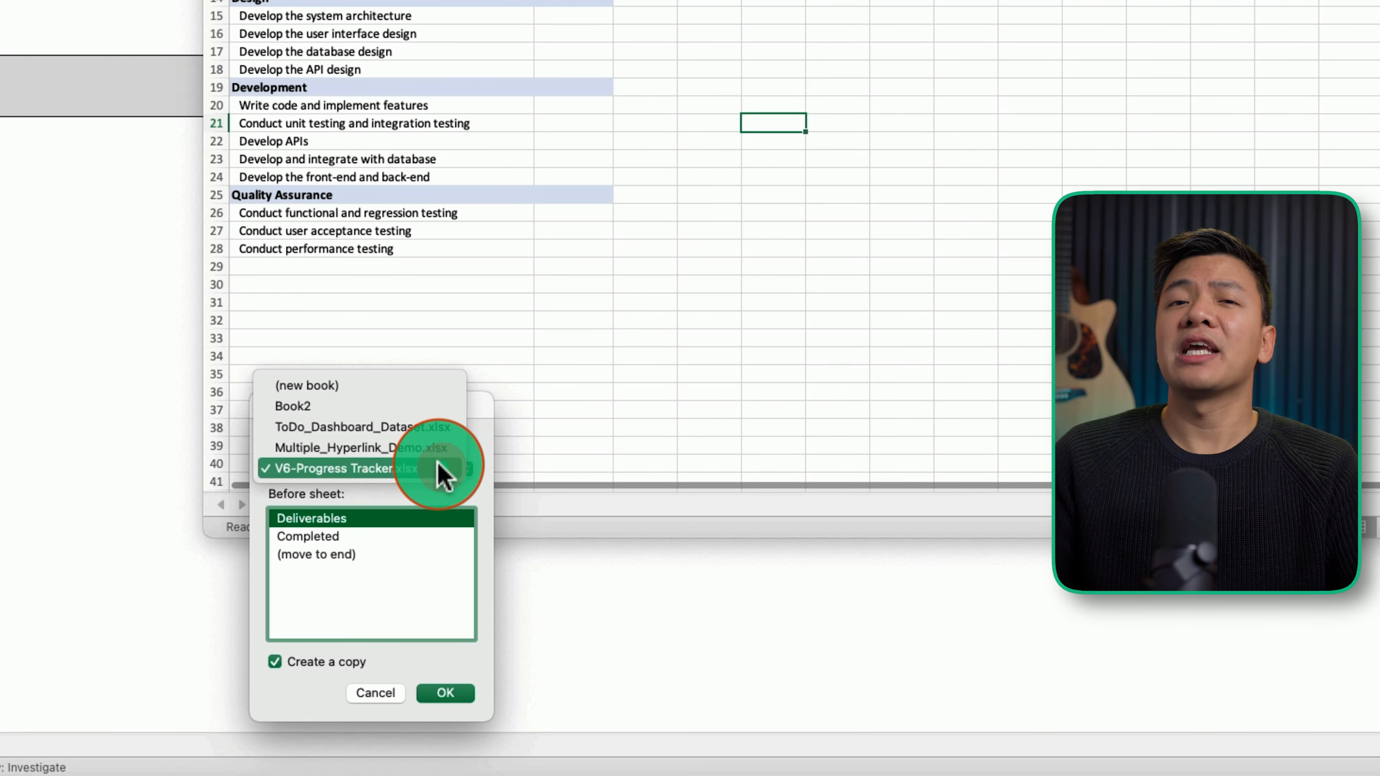
click(396, 447)
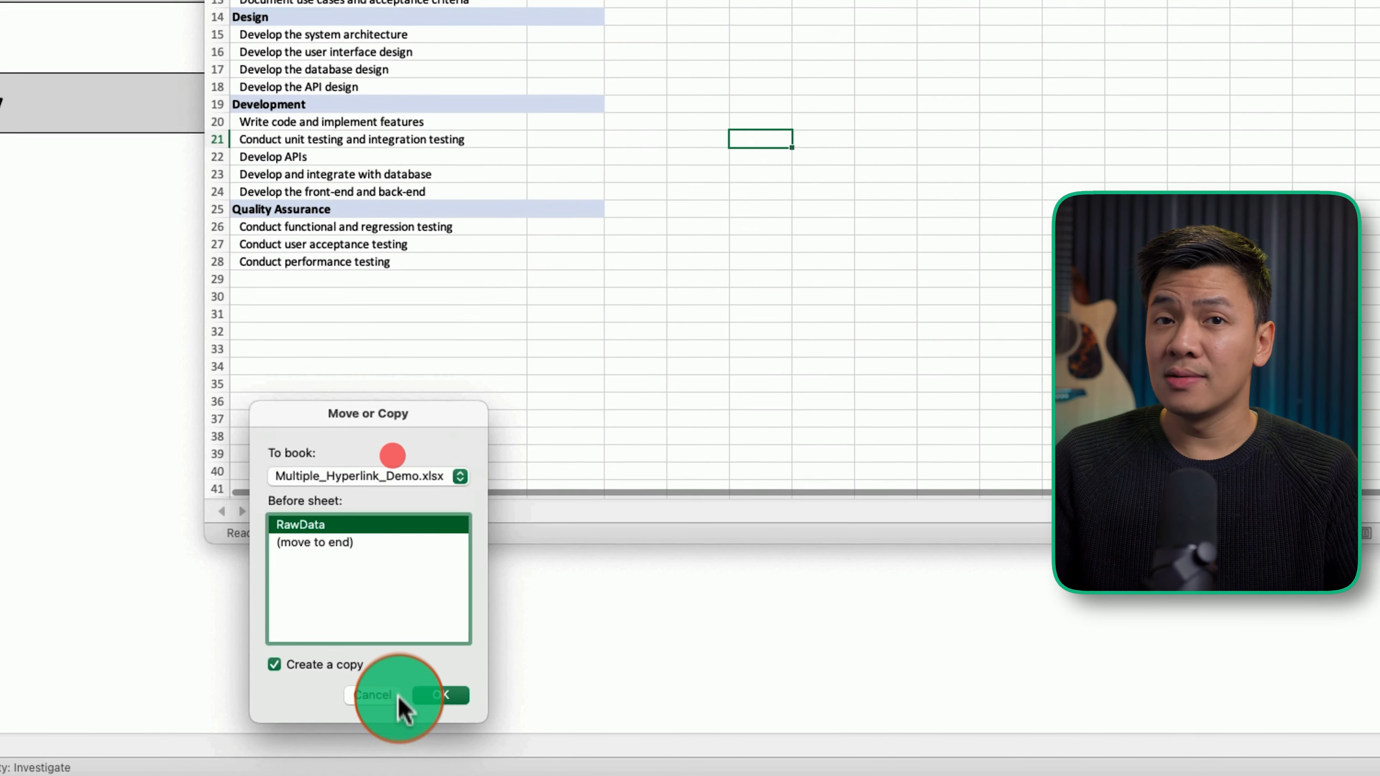
click(421, 695)
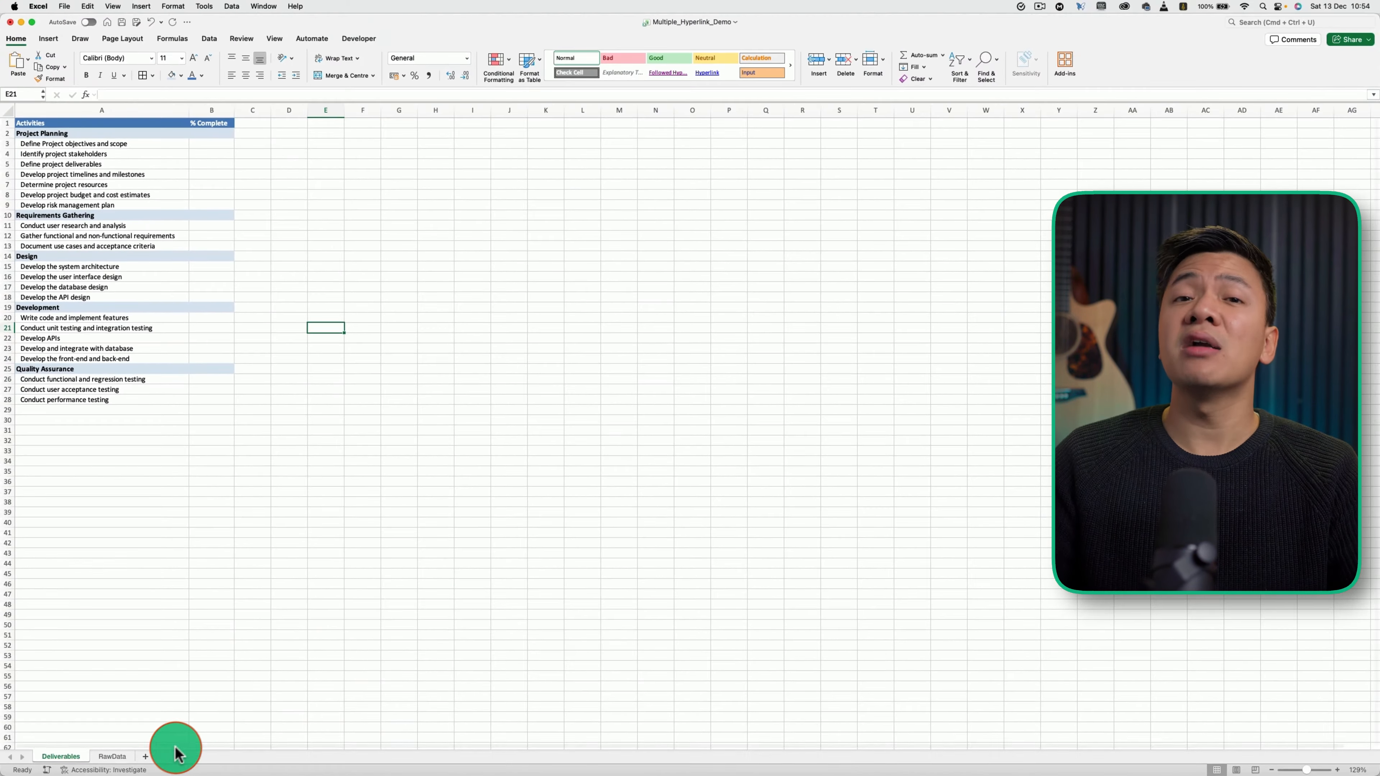
Hyperlink the QA comment in cell B7 of RawData to cell A1 of the Deliverables sheet and follow the link to test it.
click(111, 756)
click(407, 350)
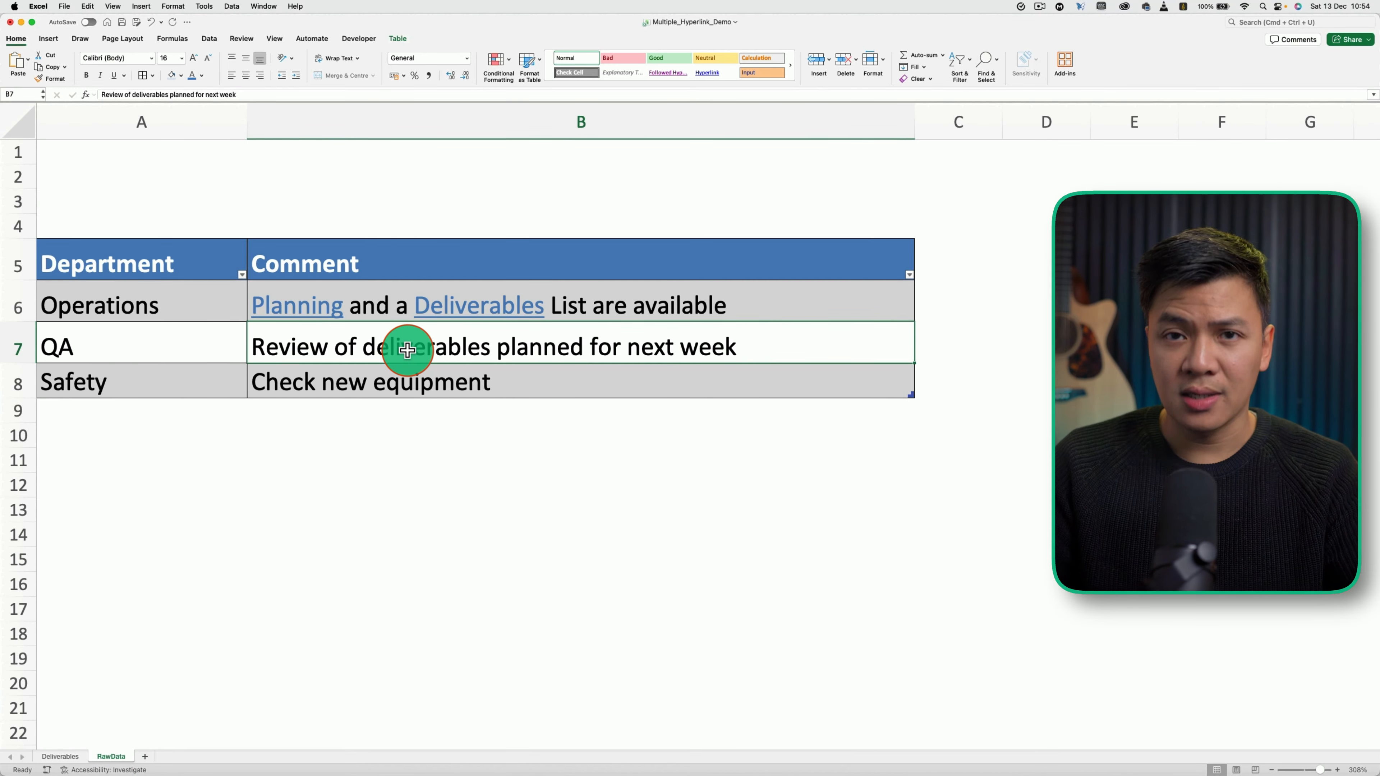
key(super+k)
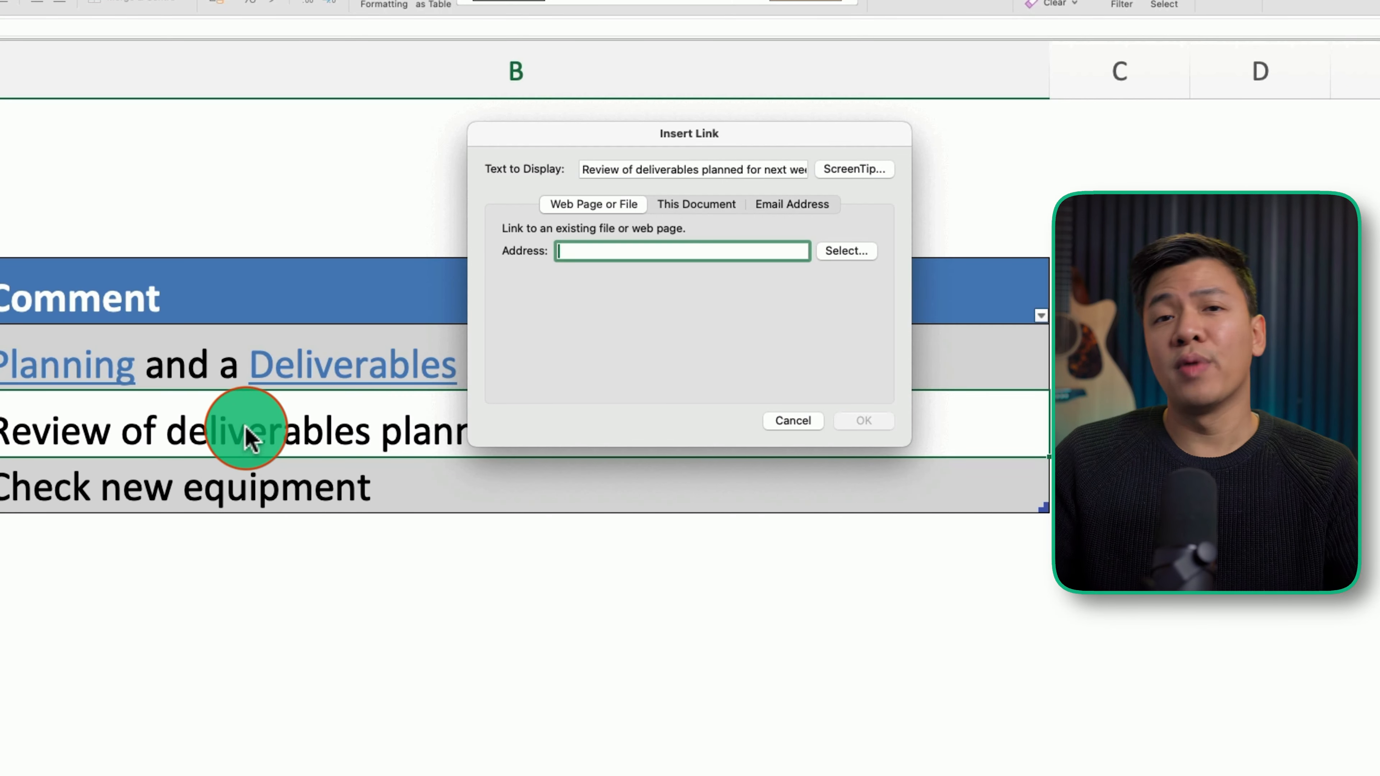
click(697, 204)
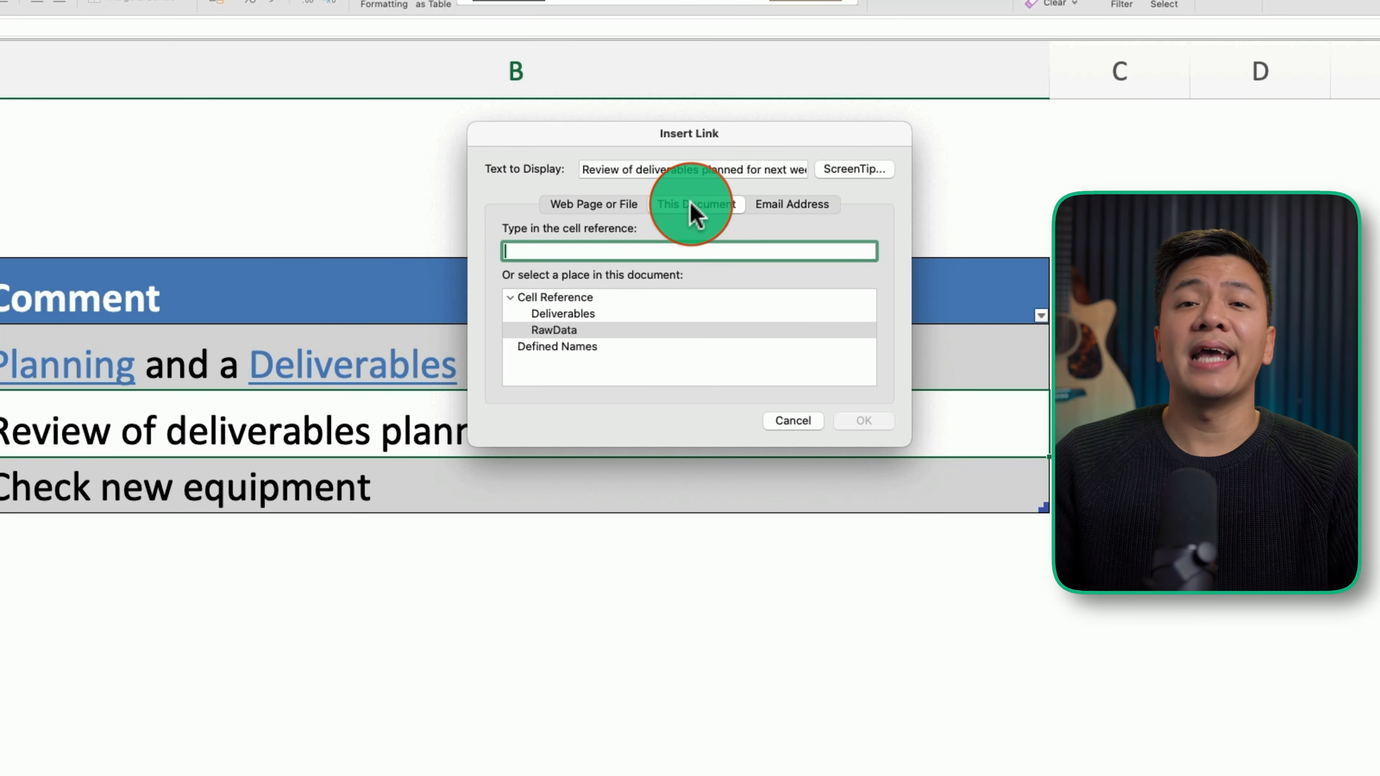
click(585, 318)
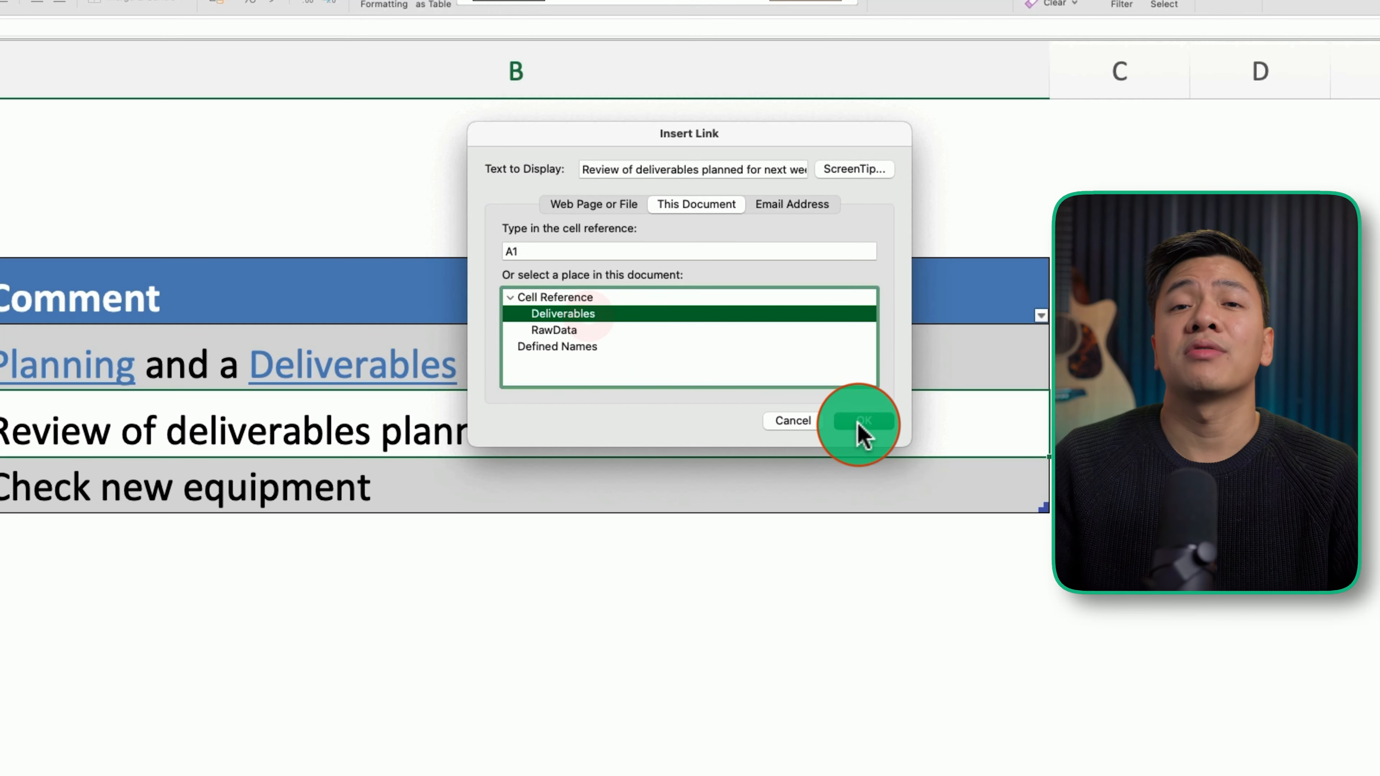
click(863, 429)
click(678, 660)
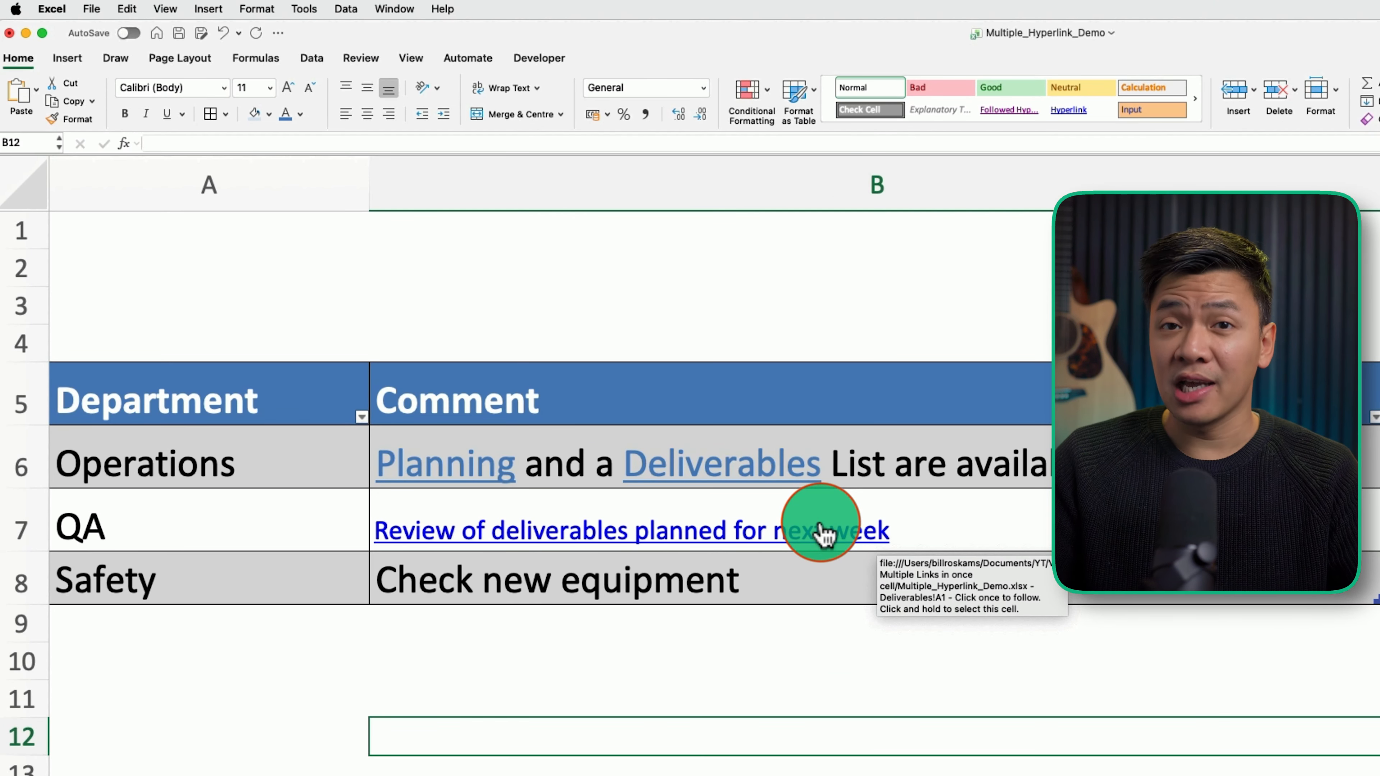
click(824, 536)
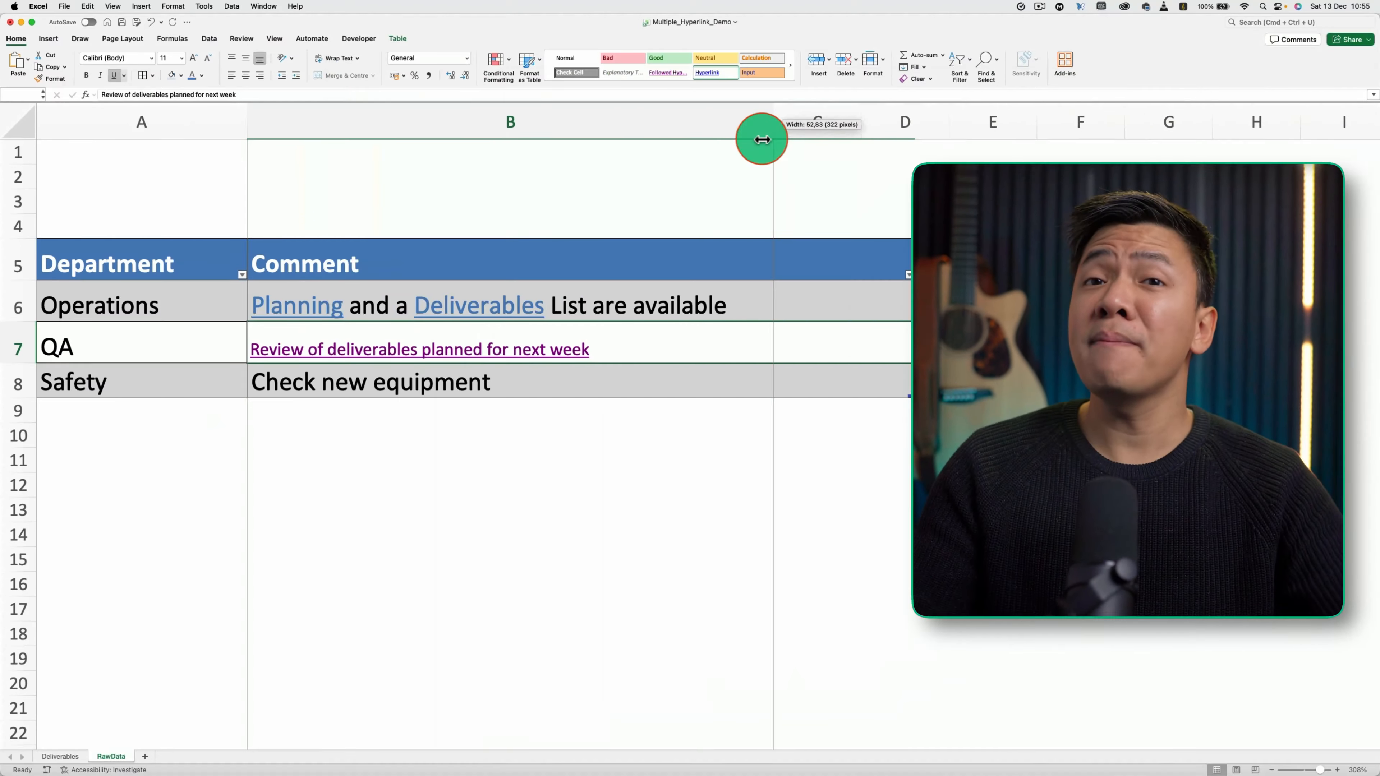
Try narrowing the Comment column to less than the width of its text, and undo the resize.
drag(764, 135, 547, 161)
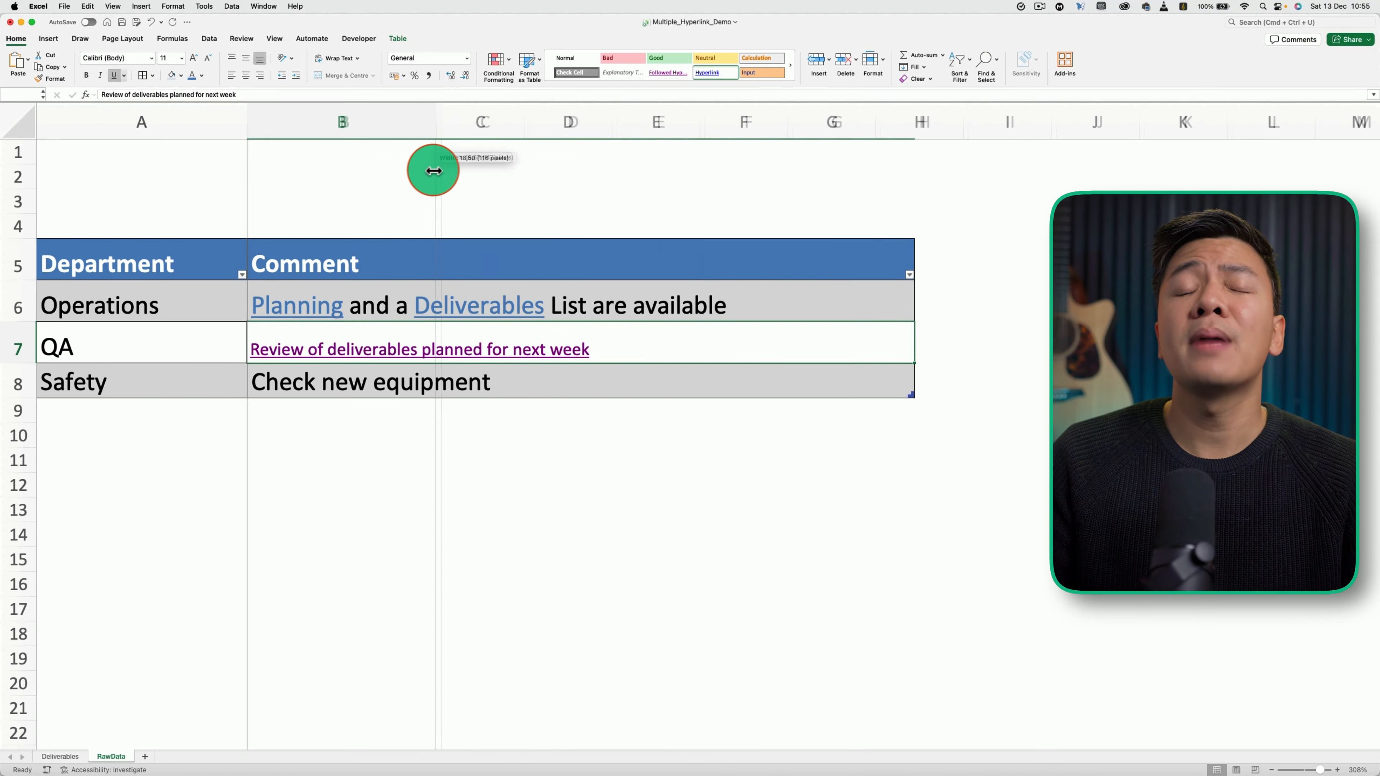
drag(433, 171, 413, 172)
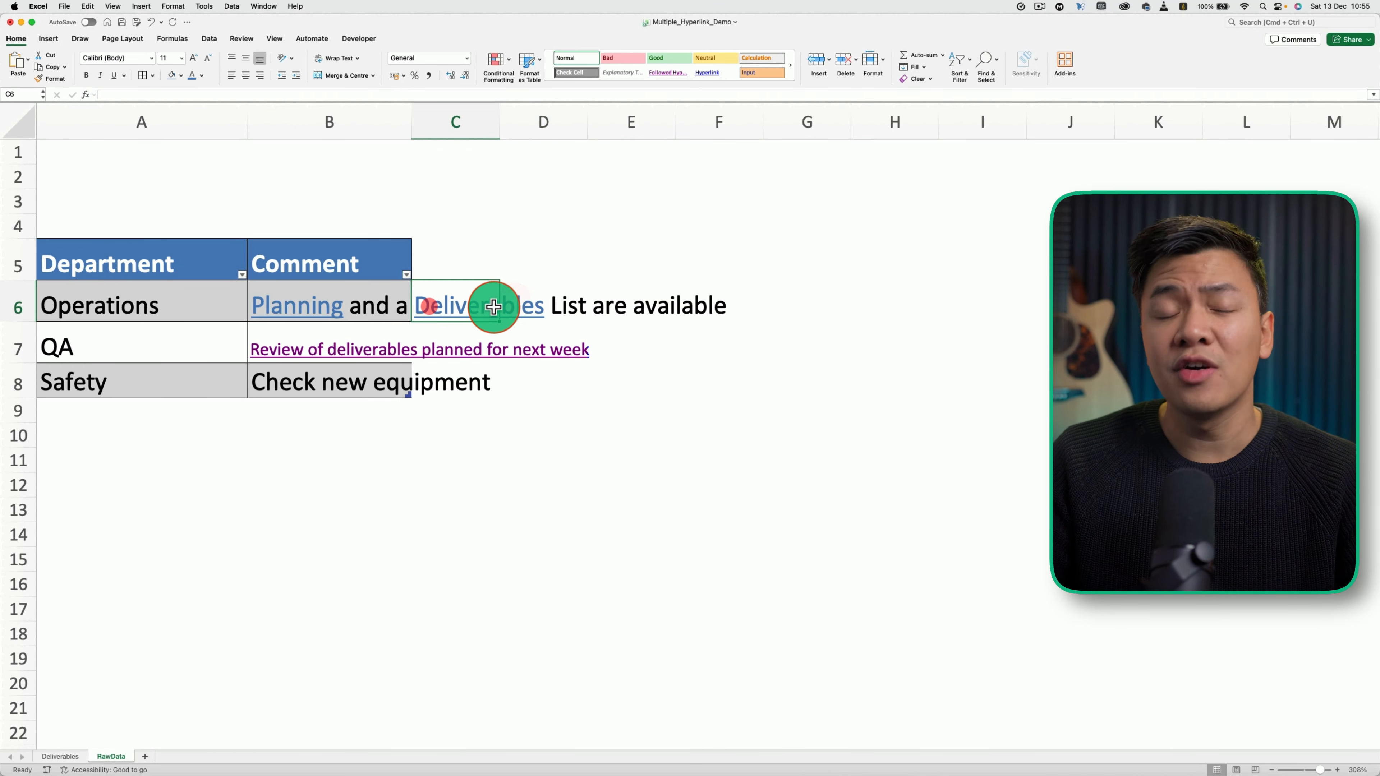
key(super+z)
Insert a blank row above the Operations row and a blank column before the Comment column.
click(21, 303)
right_click(27, 300)
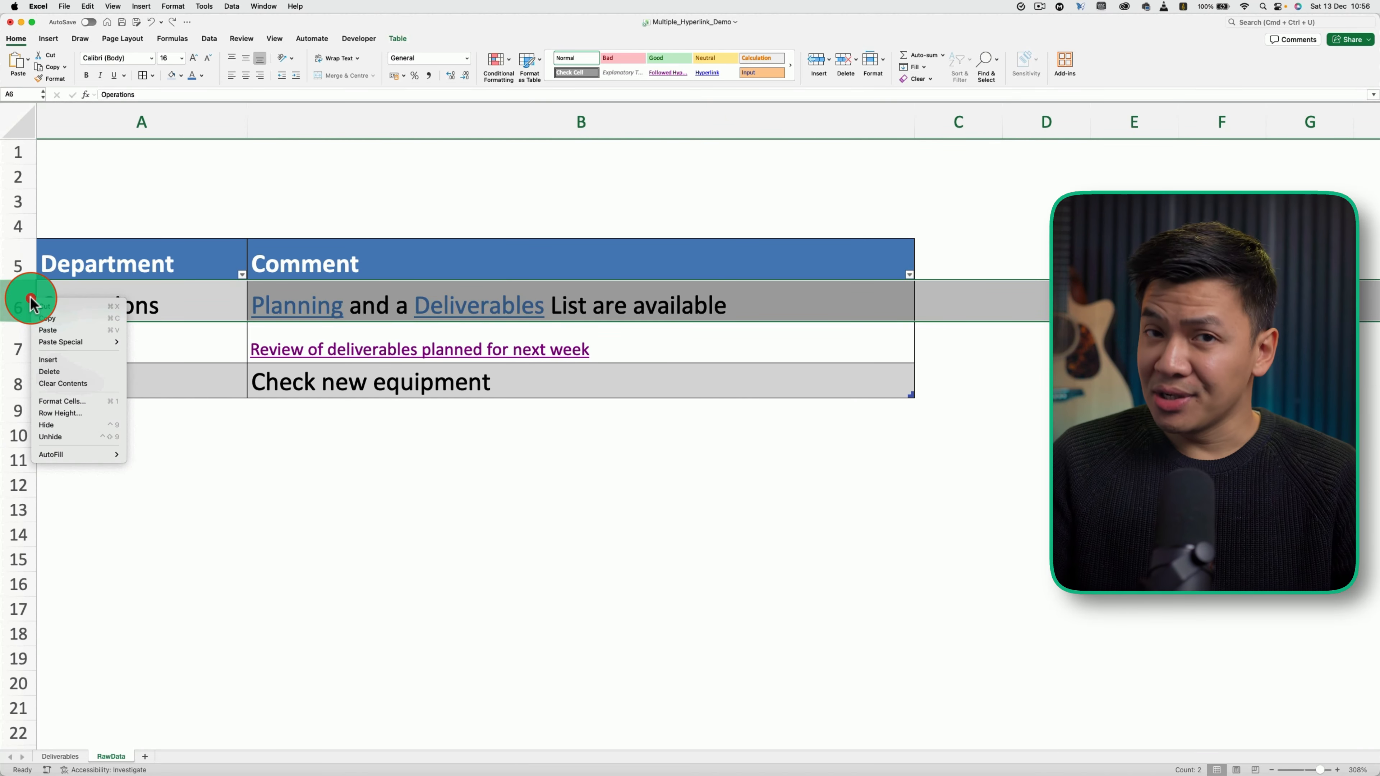
click(61, 356)
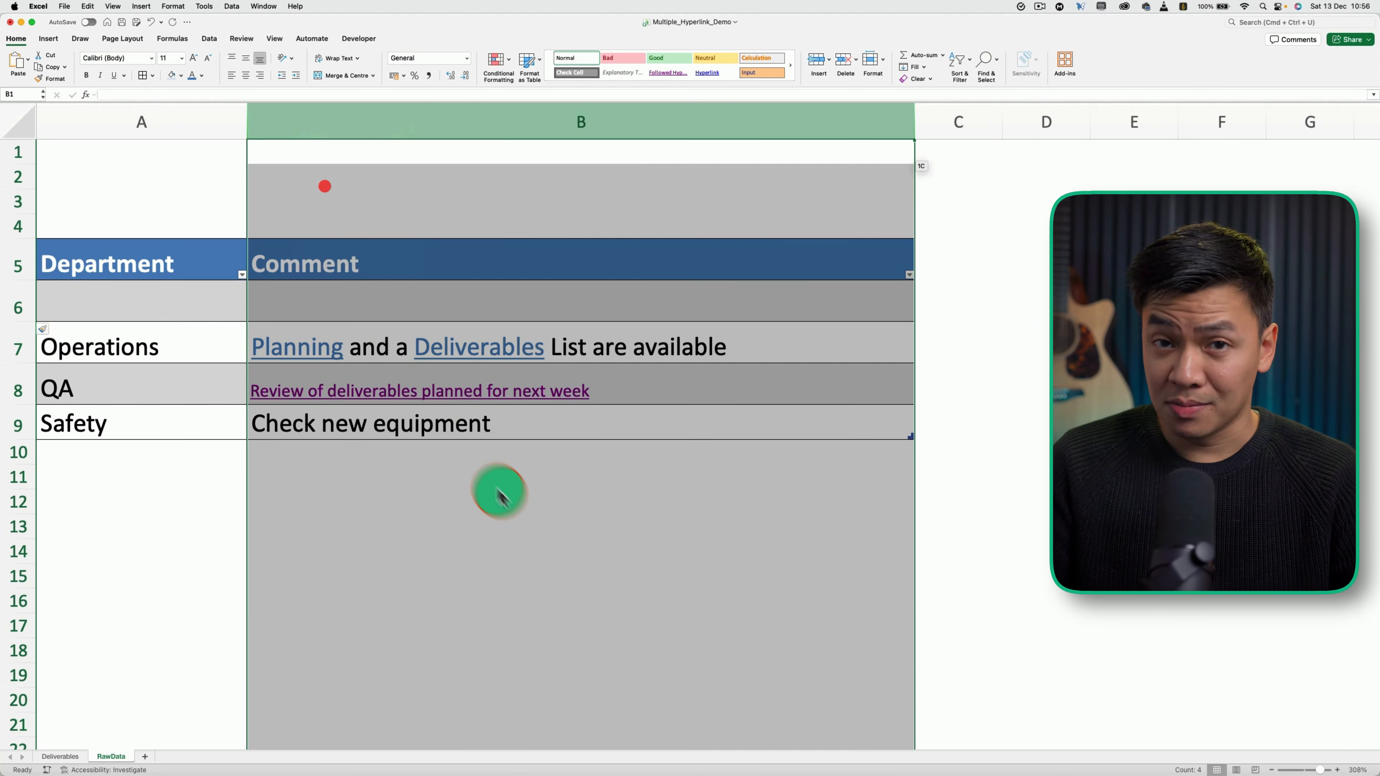
click(534, 515)
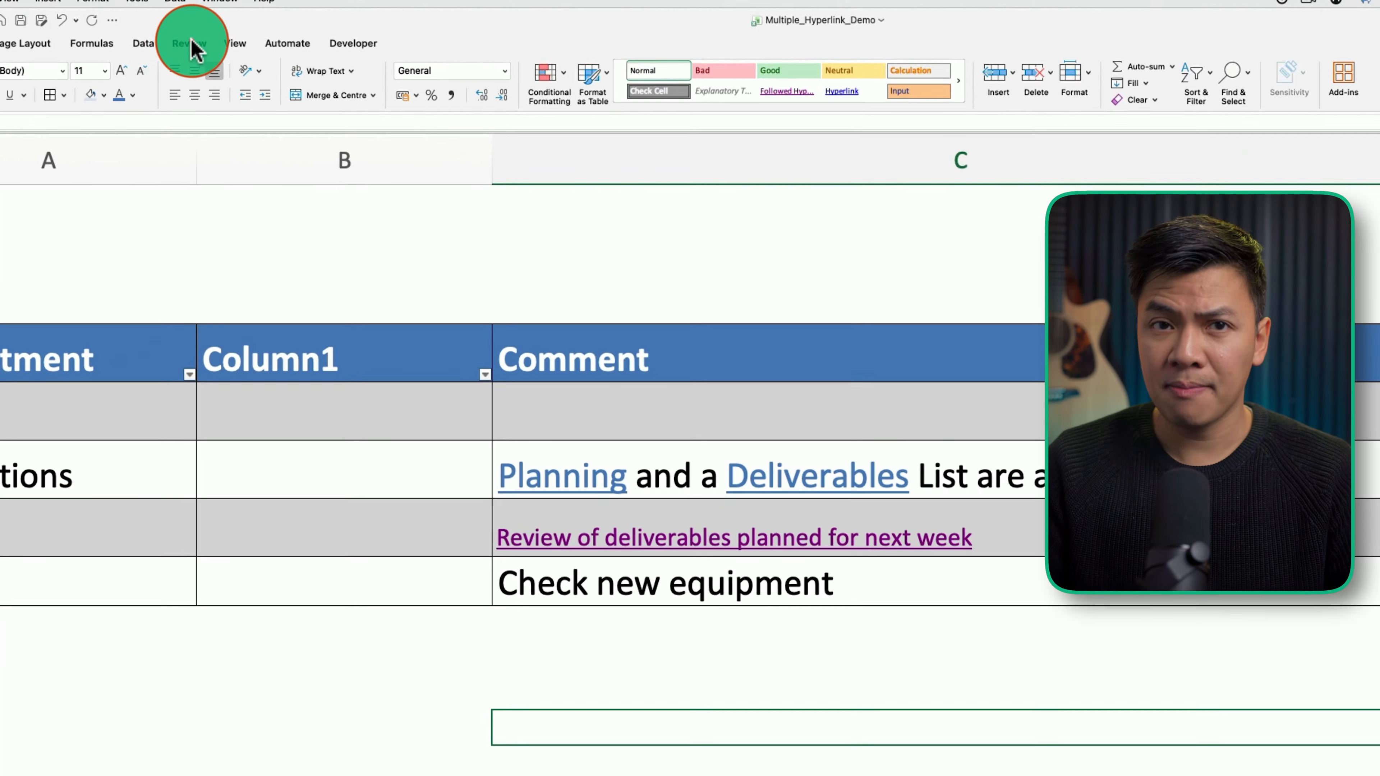
Open the sheet protection settings for the RawData sheet.
click(244, 40)
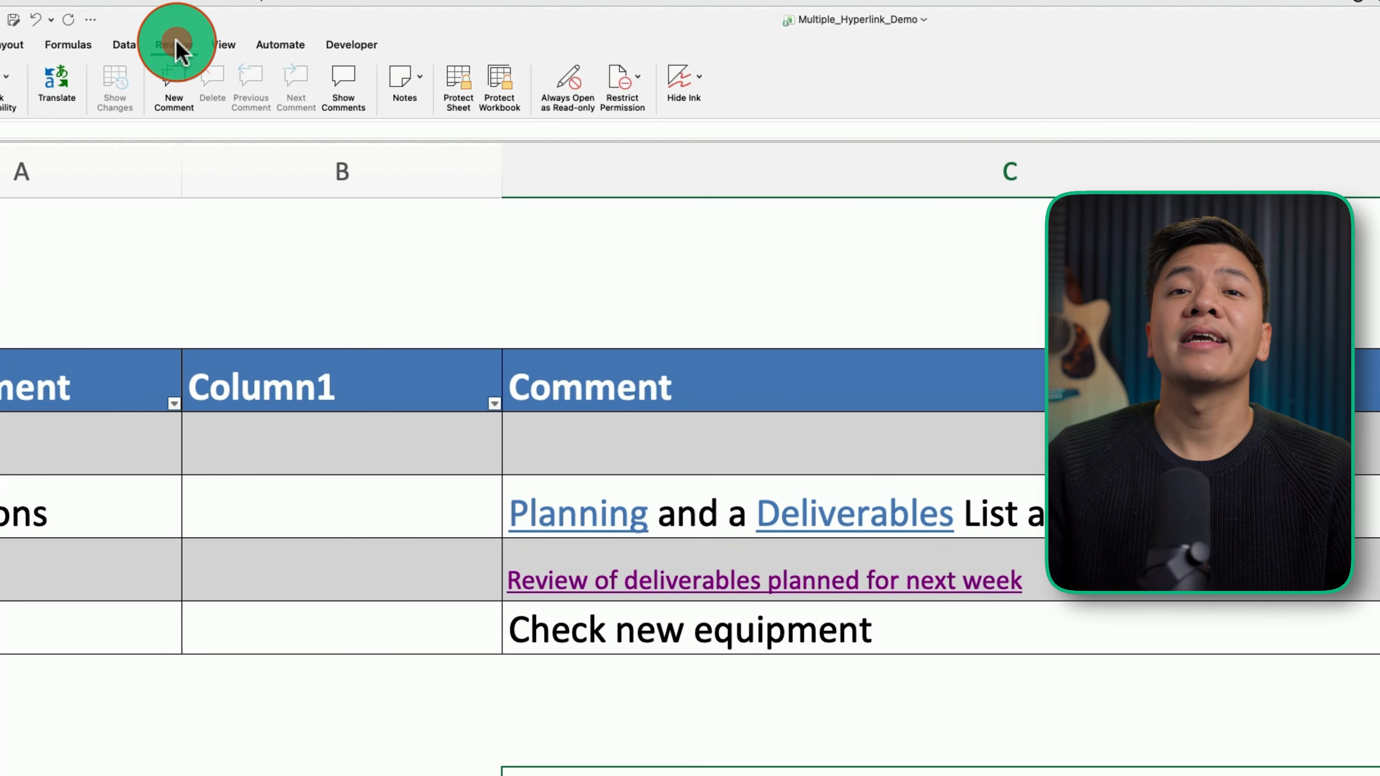
click(474, 97)
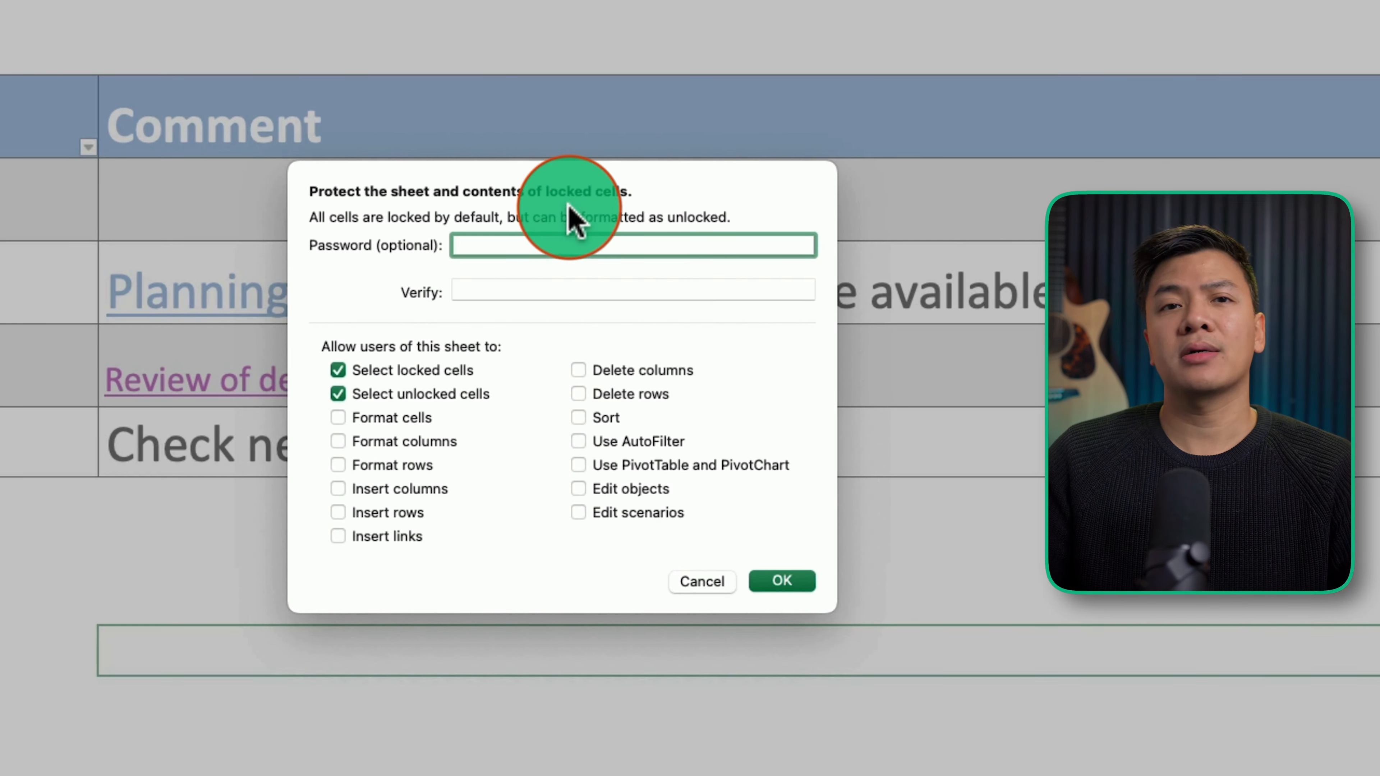